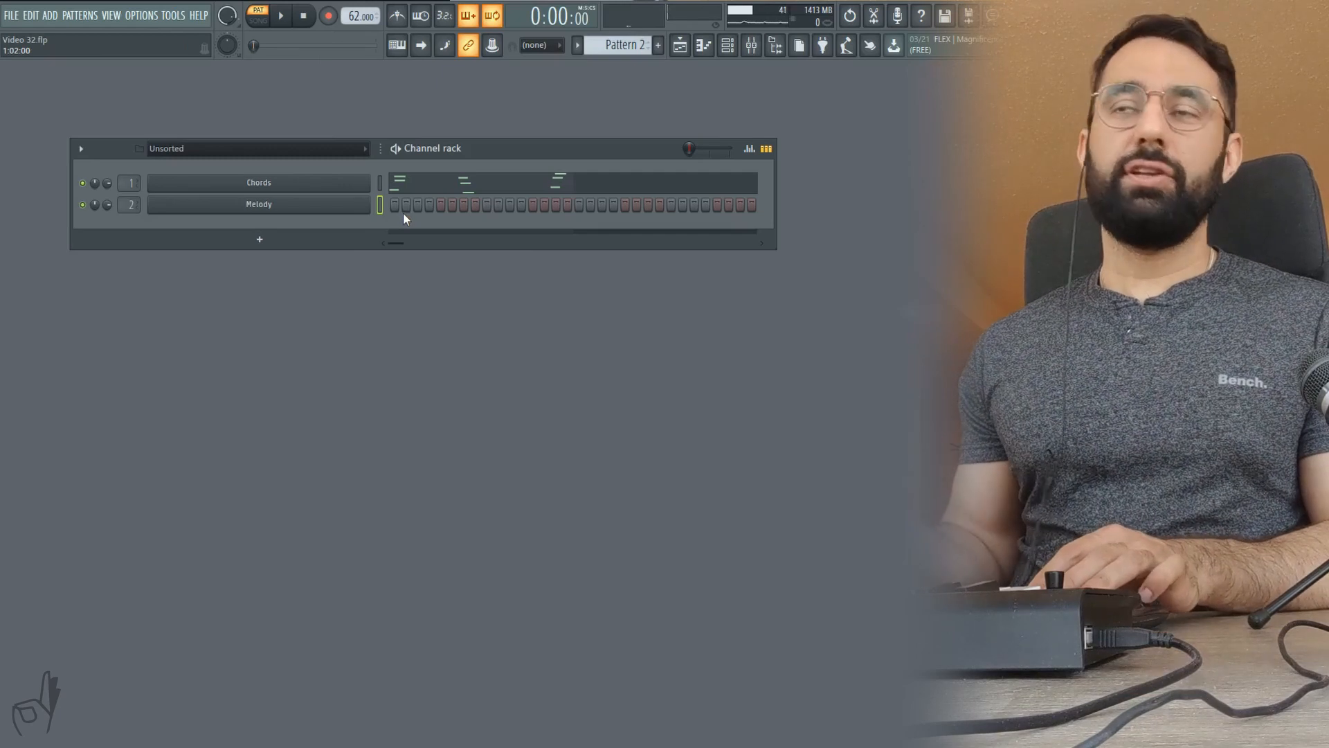
# Copy the notes of the Chords channel into the Melody channel, open them in the piano roll and play them back.
pyautogui.click(435, 187)
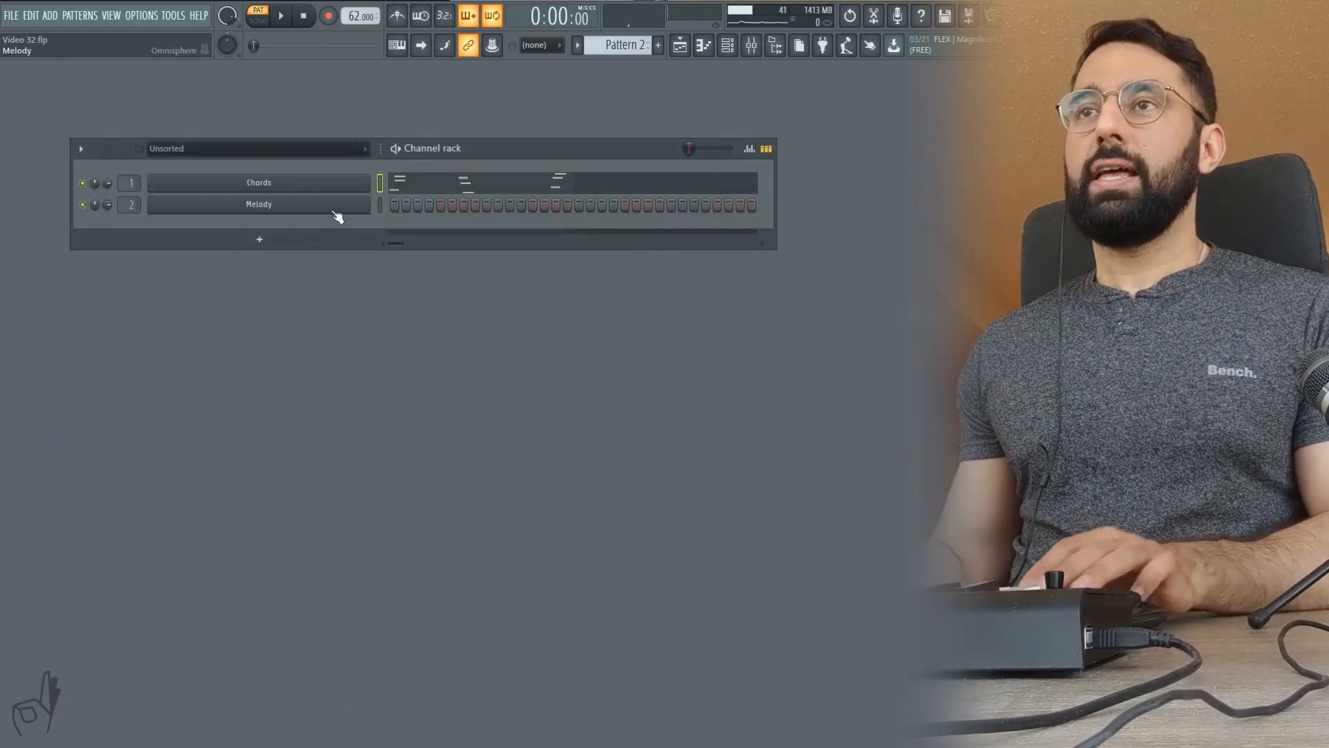
pyautogui.rightClick(373, 200)
pyautogui.click(401, 201)
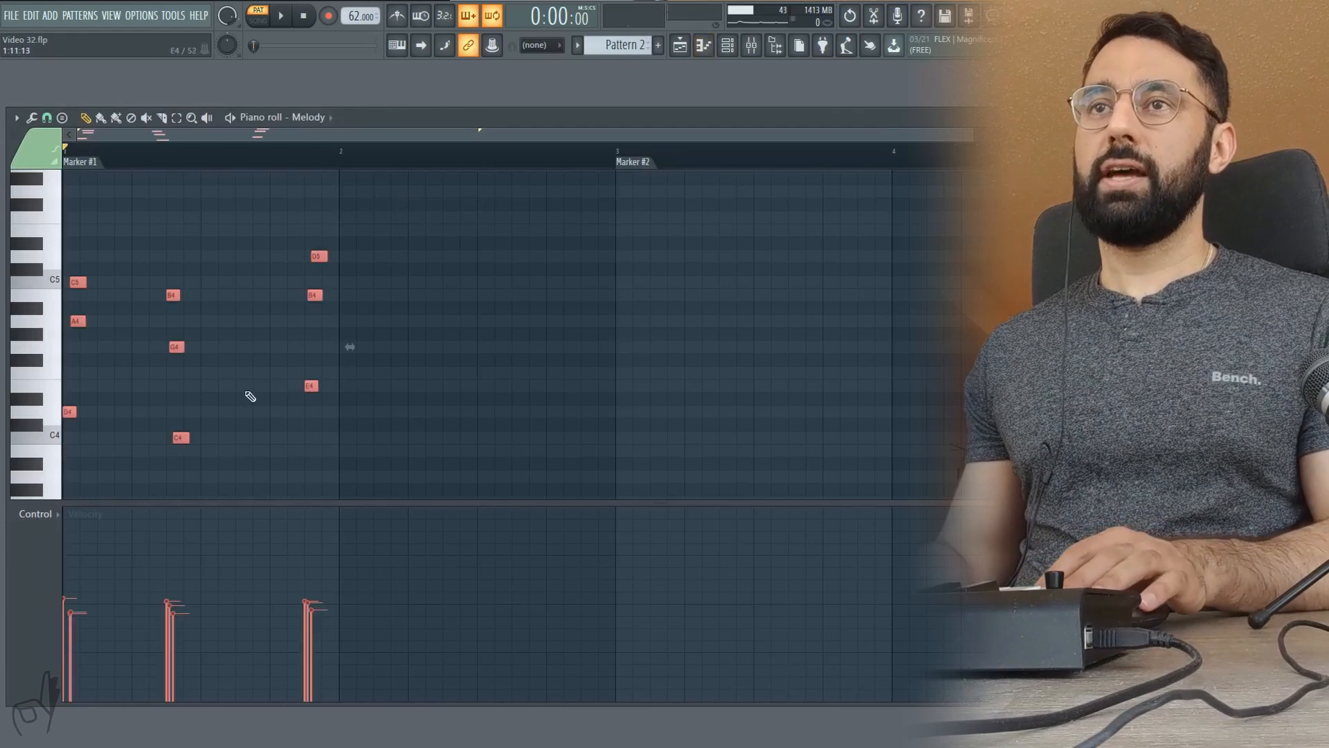
pyautogui.press('space')
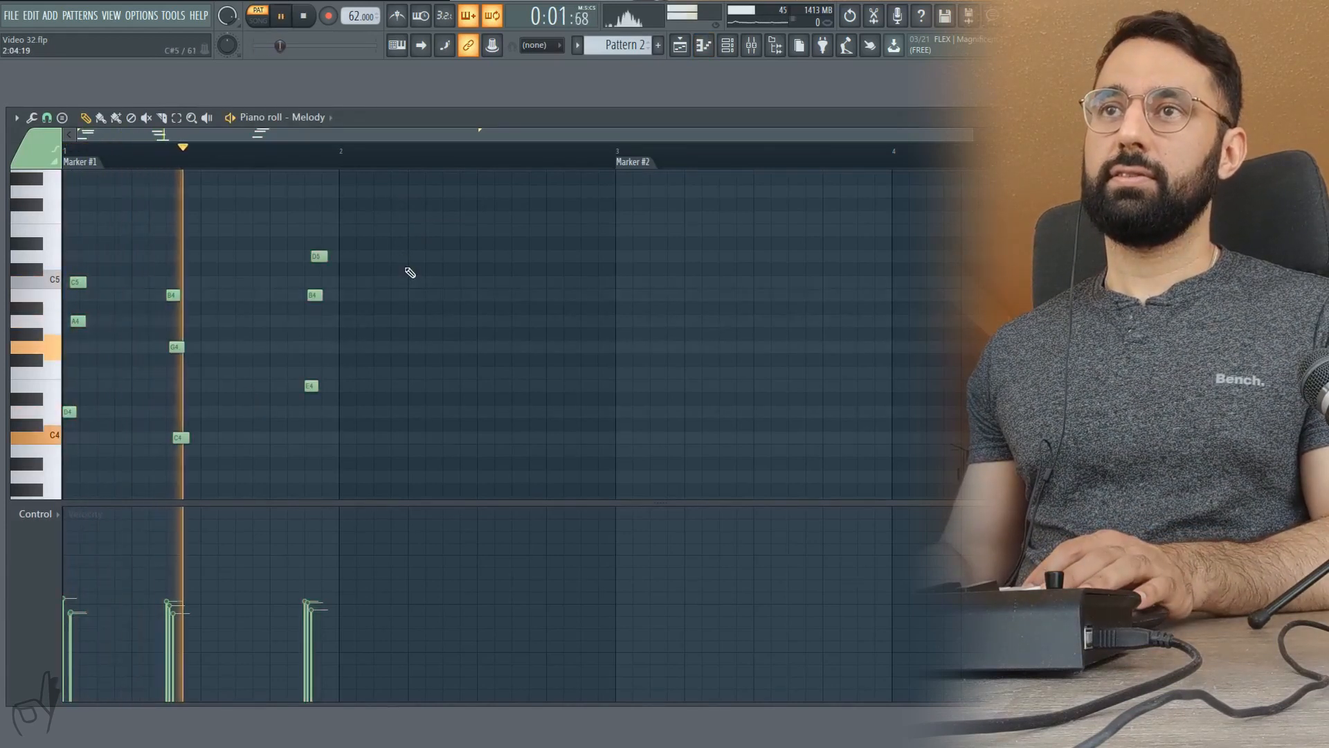
pyautogui.press('space')
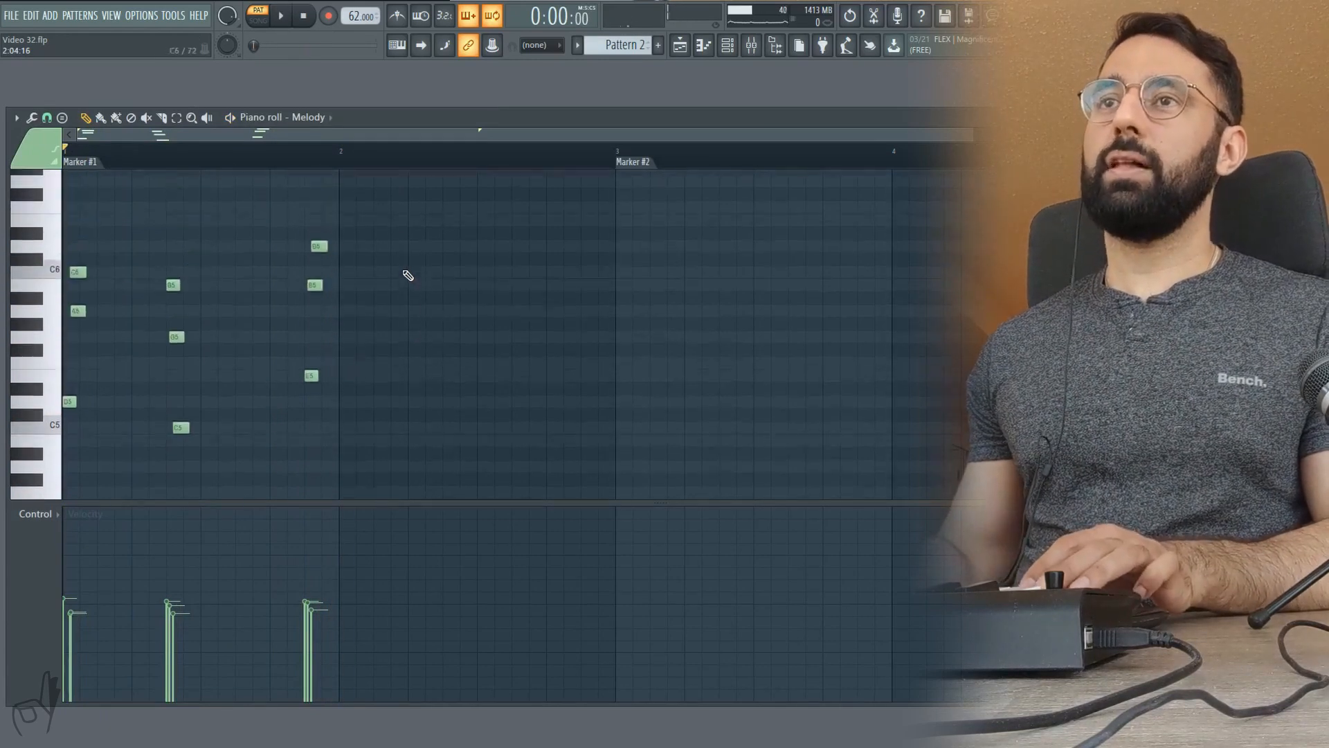
# Transpose all the Melody notes up two octaves and audition them.
pyautogui.scroll(1, 407, 276)
pyautogui.hotkey('ctrl', 'Up')
pyautogui.scroll(4, 408, 275)
pyautogui.press('space')
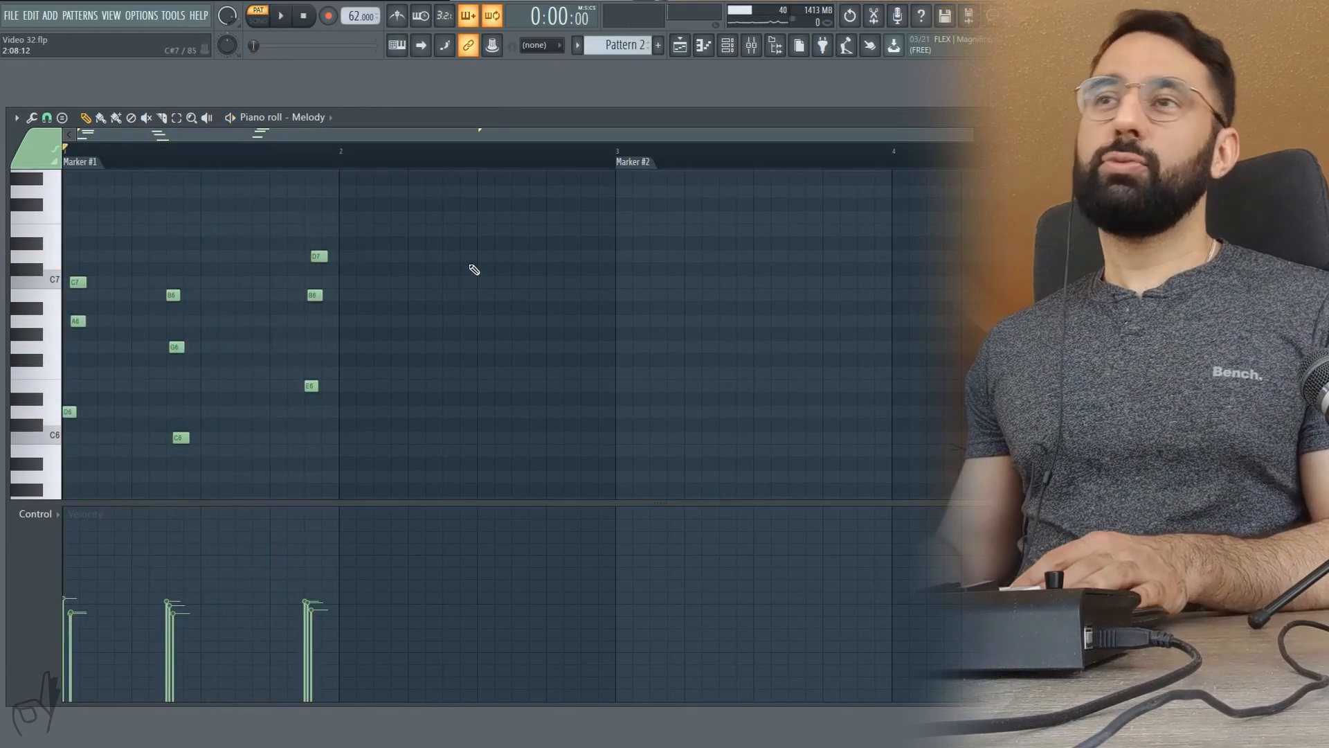
# Align the Melody notes of each chord to a common start and lengthen them so every chord sustains until the next.
pyautogui.moveTo(451, 211); pyautogui.dragTo(46, 455)
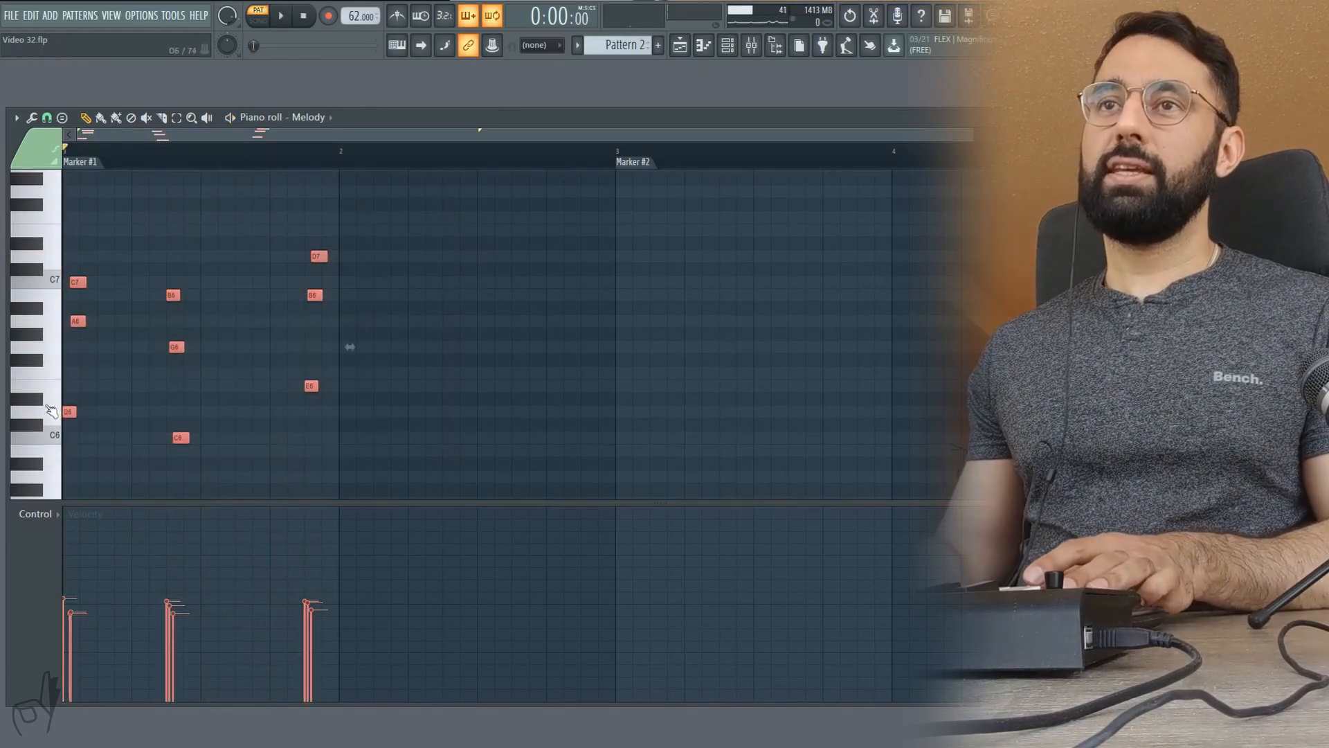
pyautogui.moveTo(83, 282); pyautogui.dragTo(173, 282)
pyautogui.click(206, 223)
pyautogui.moveTo(409, 220); pyautogui.dragTo(415, 252)
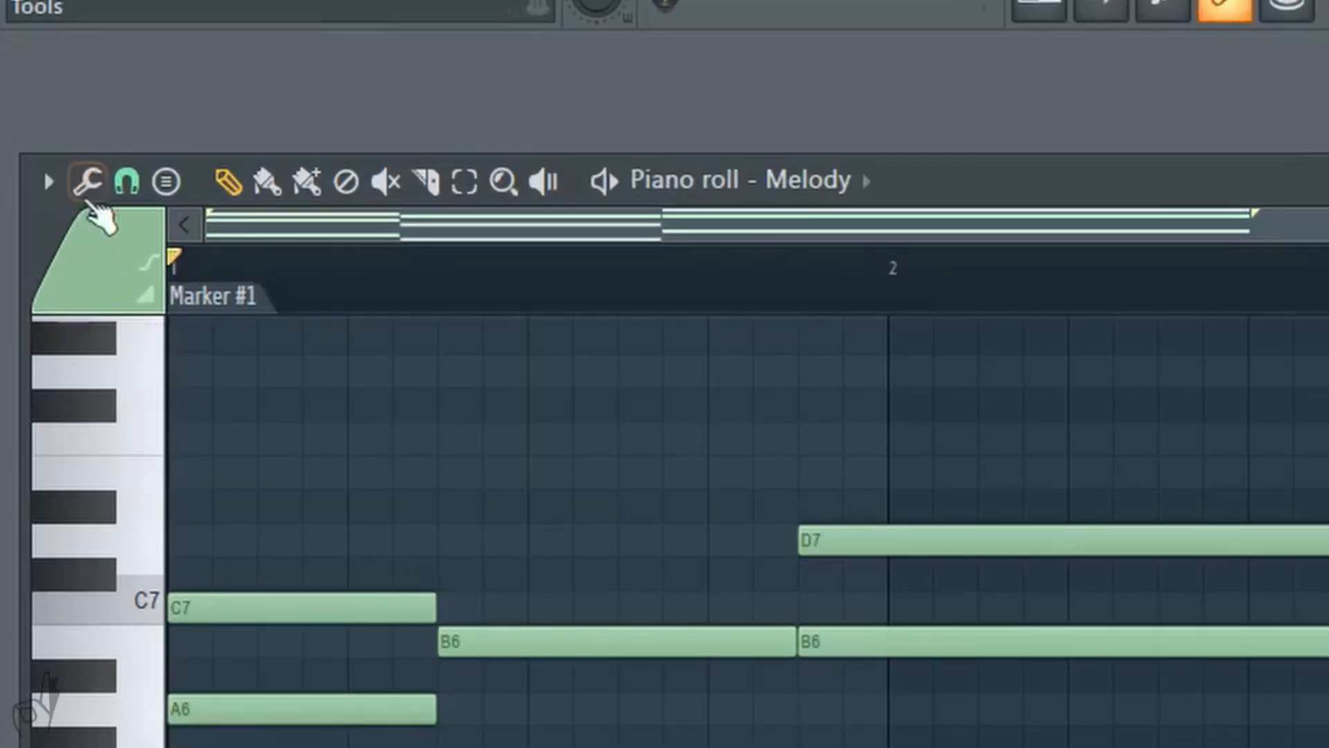
# Open the riff machine, set it to work on the existing score, and audition the generated riff.
pyautogui.click(32, 118)
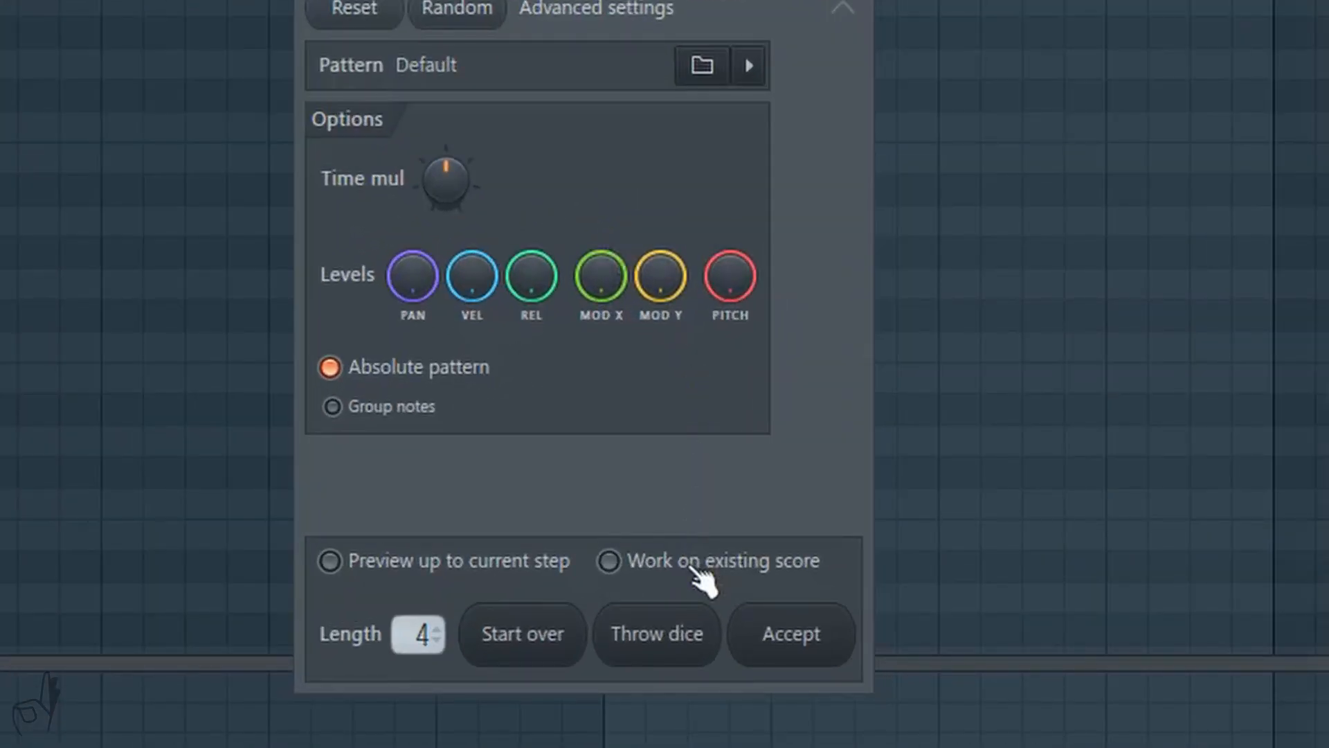
pyautogui.click(692, 566)
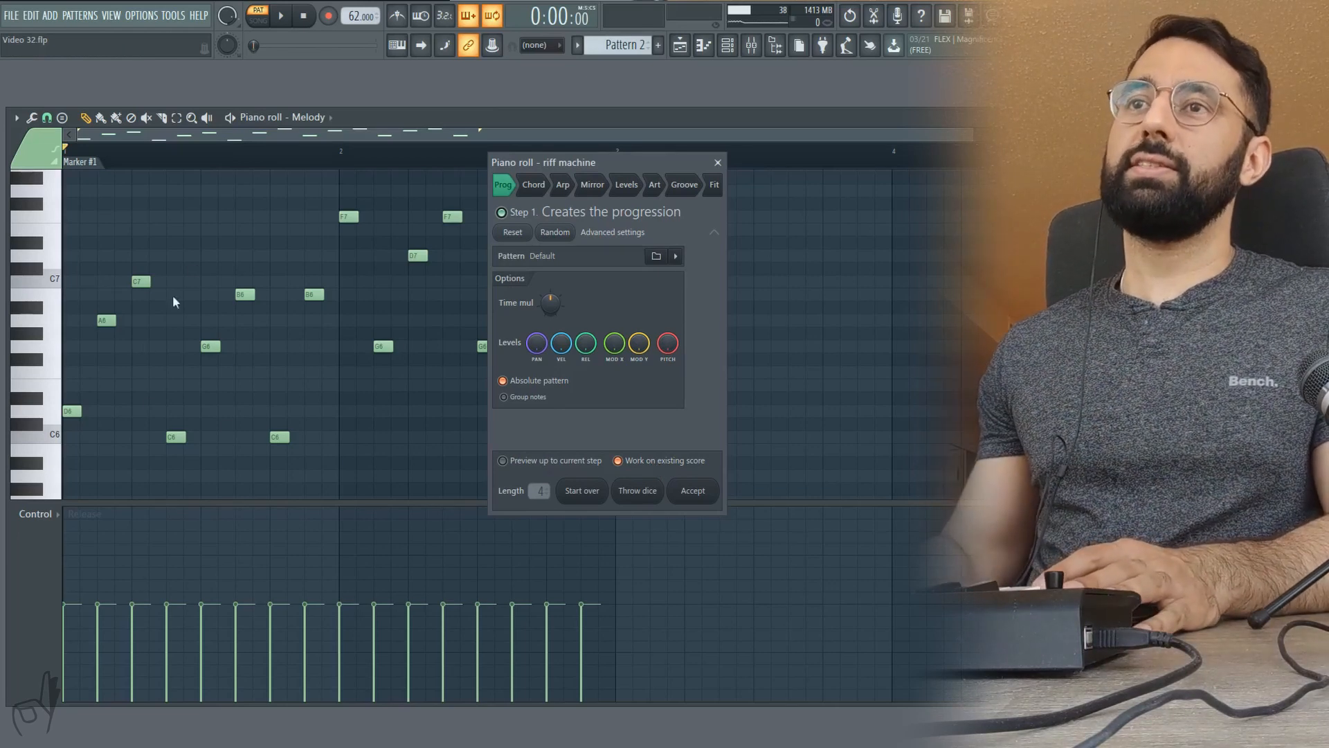
pyautogui.press('space')
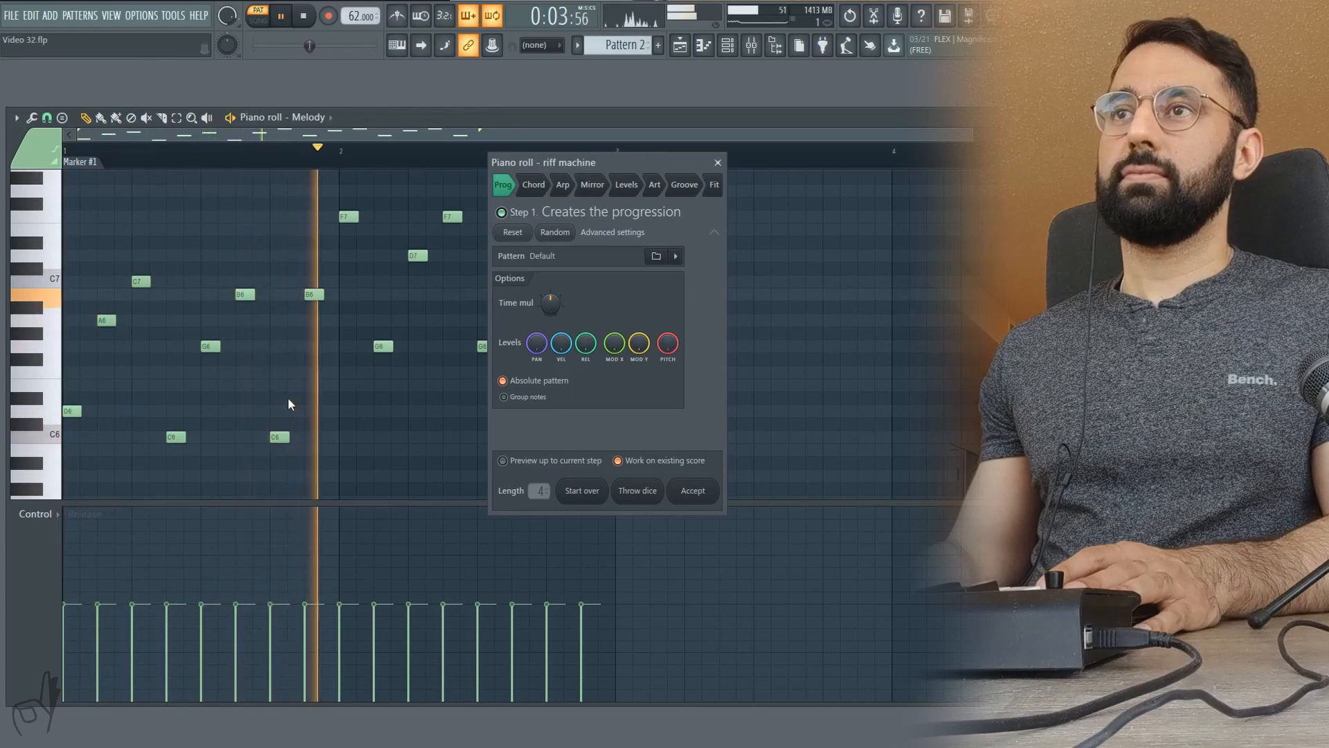
pyautogui.press('space')
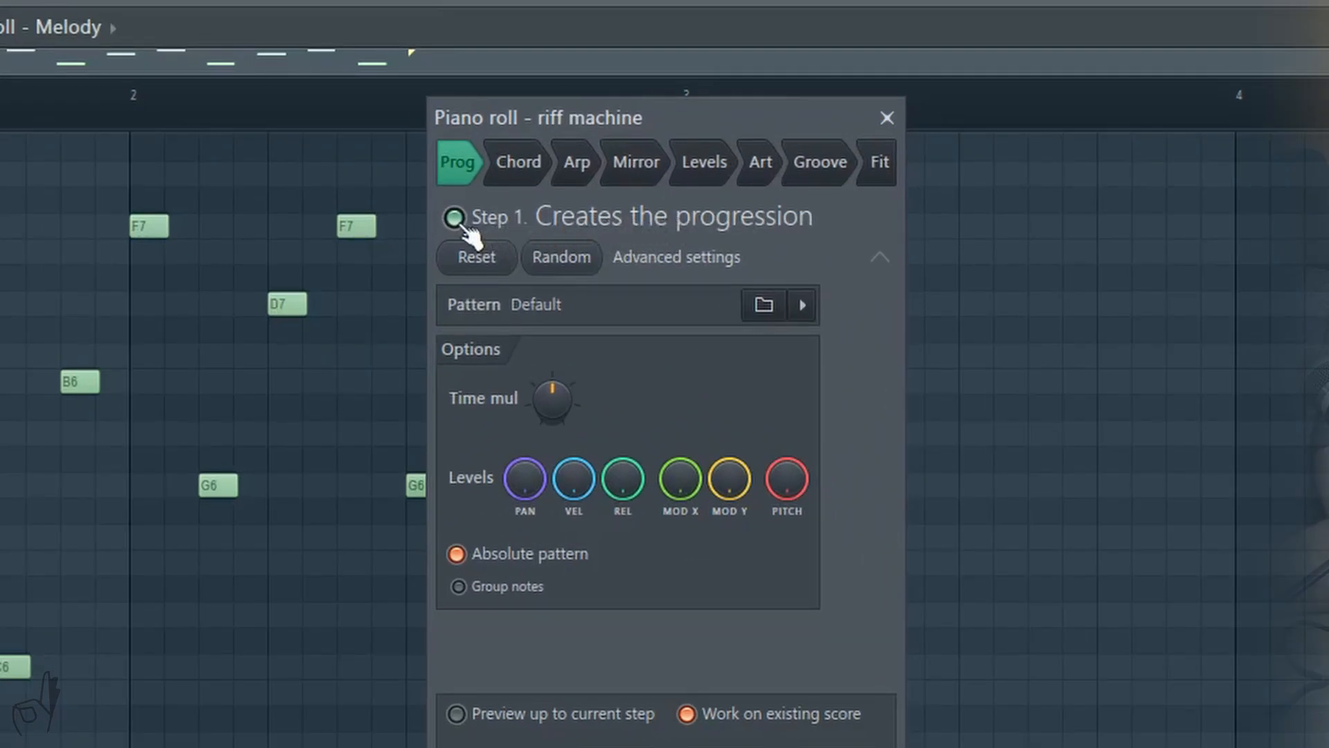
# Turn off the riff machine's progression and chord stages and go to the arpeggiation stage.
pyautogui.click(457, 220)
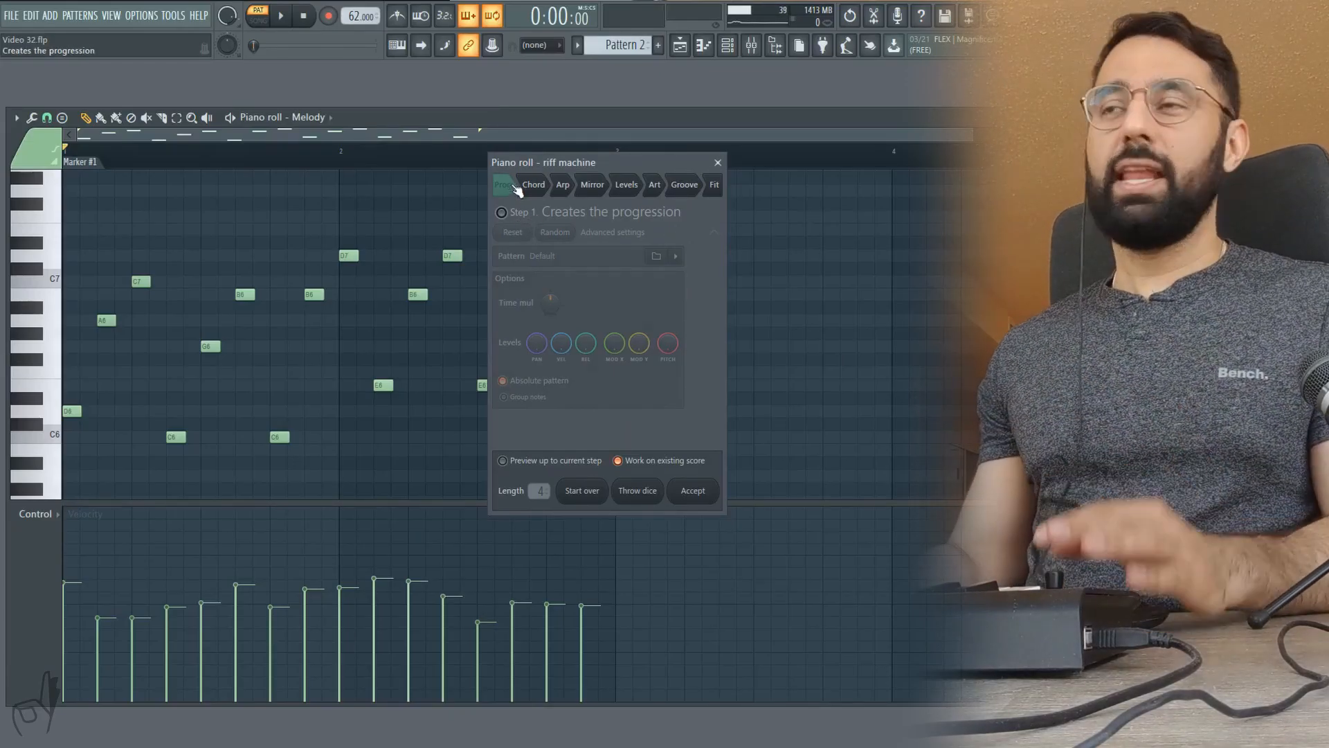
pyautogui.click(526, 185)
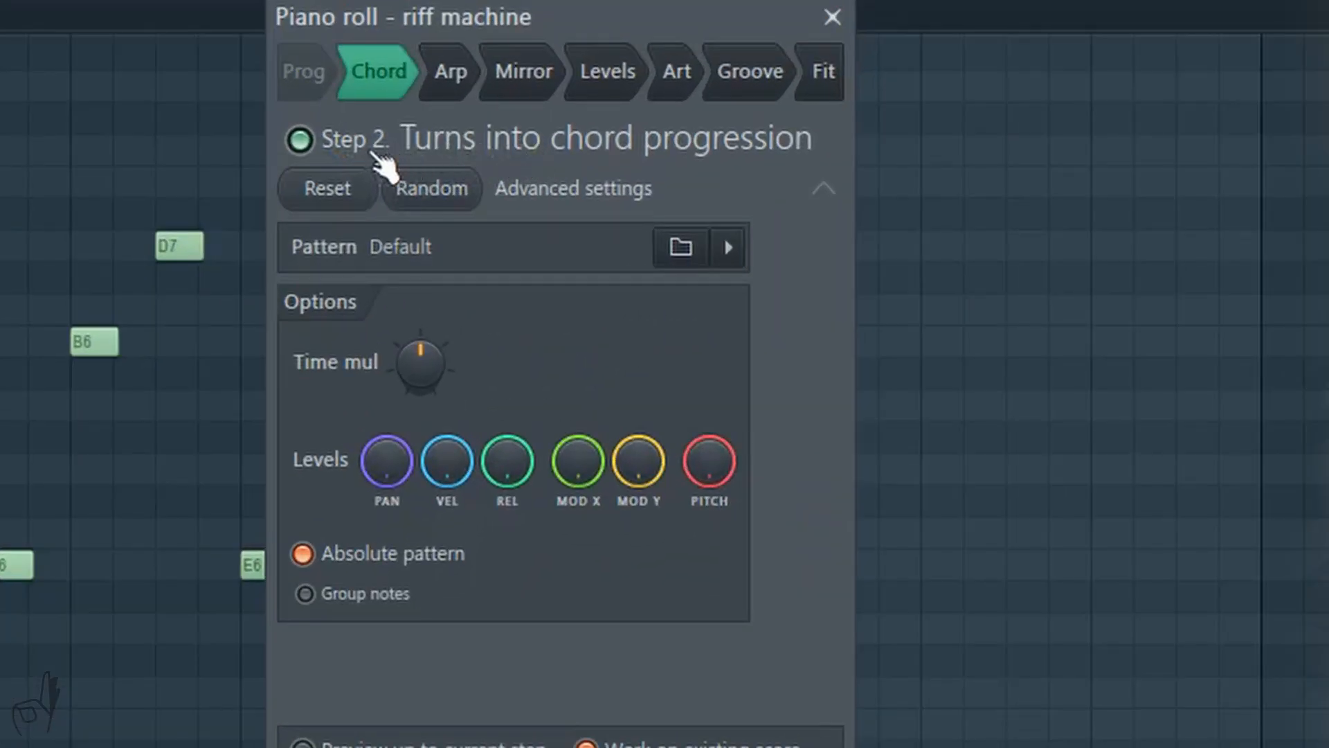
pyautogui.click(302, 142)
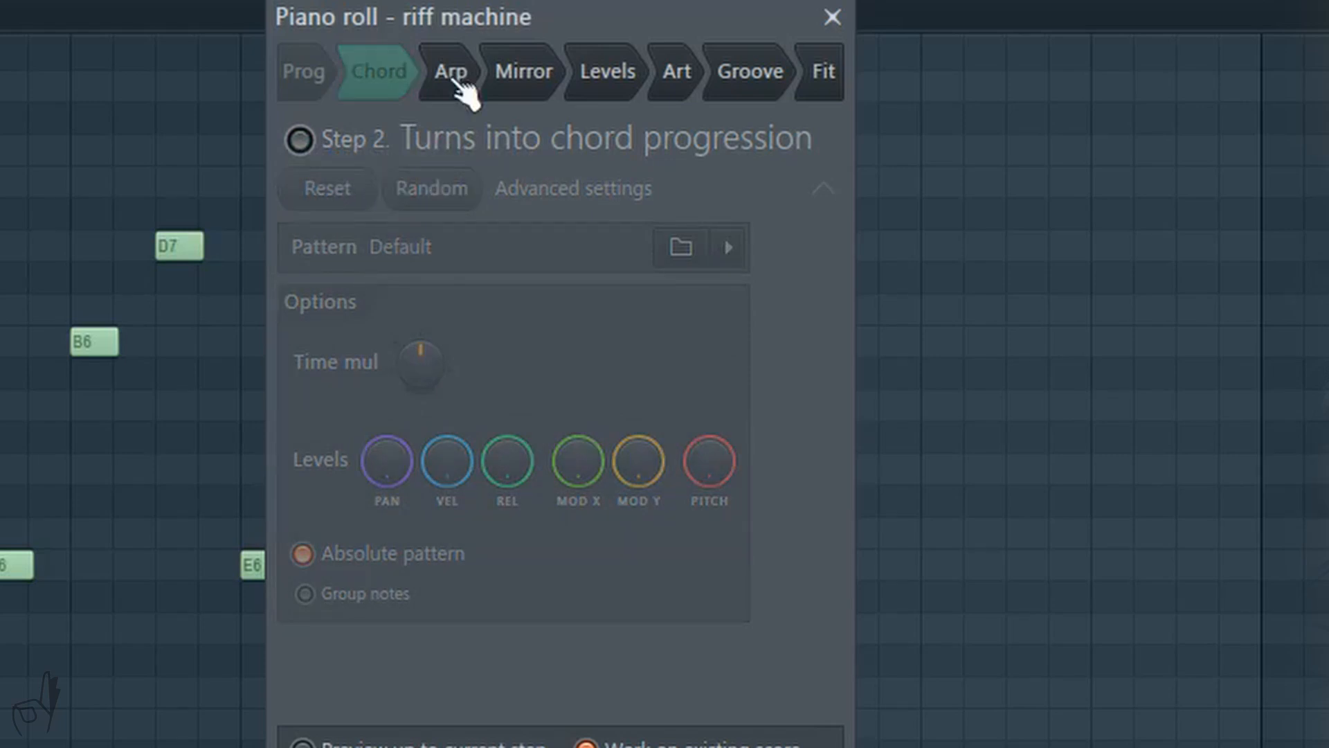
pyautogui.click(457, 76)
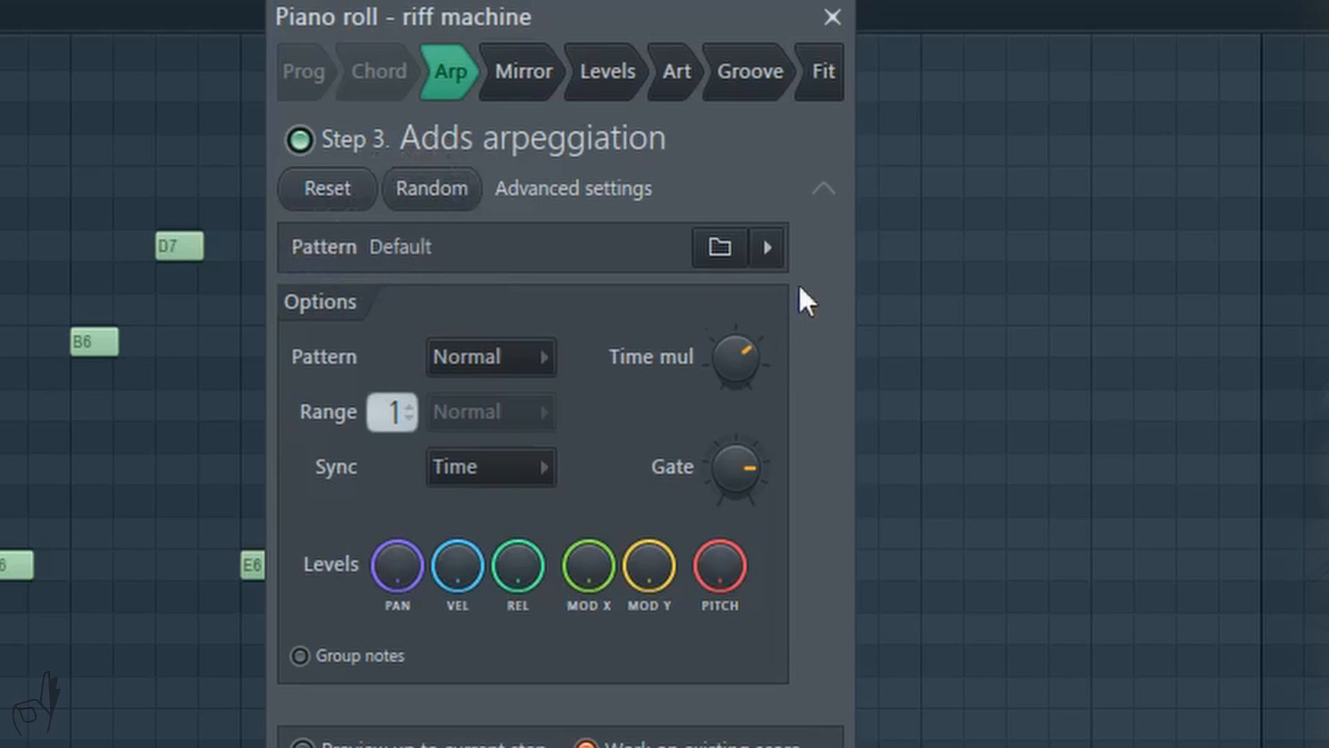
# Try the arpeggio patterns Arp Riff Machine K - TE, Trance 5 and 1 2 3 3 on the melody.
pyautogui.click(767, 247)
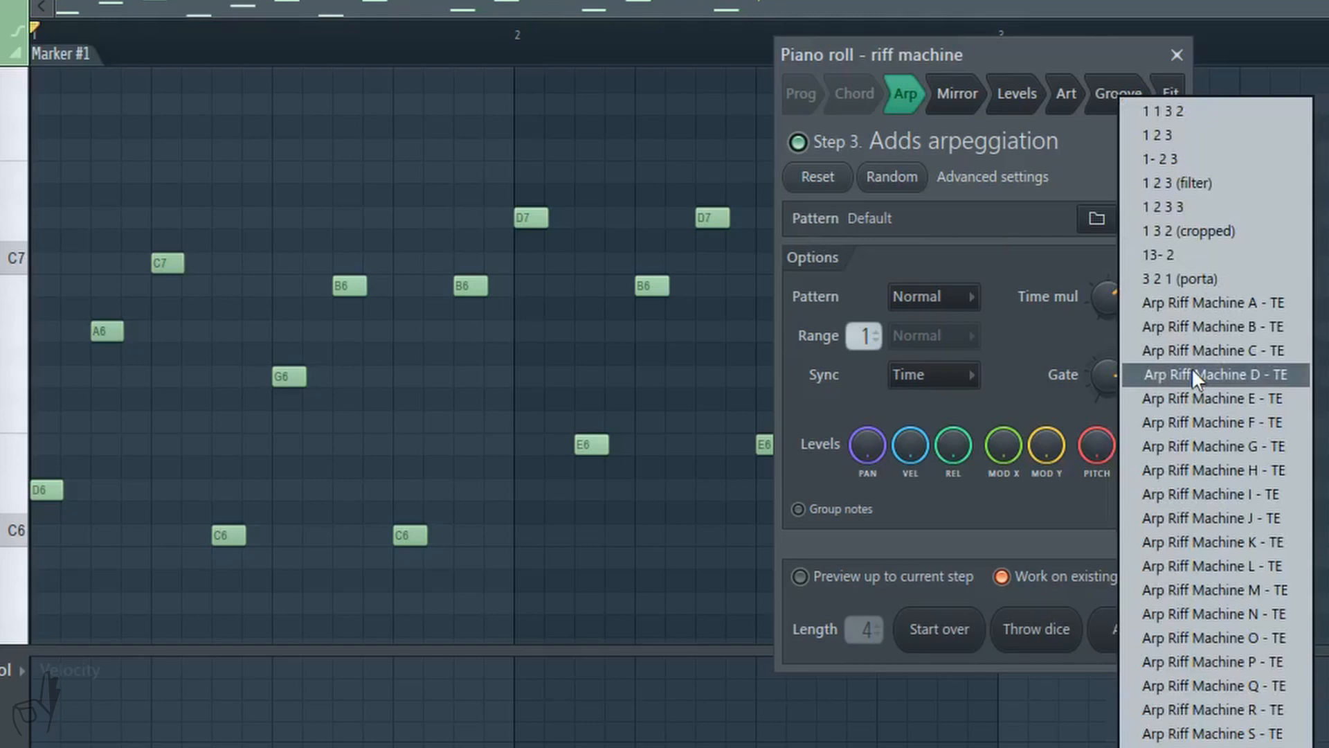
pyautogui.click(1210, 540)
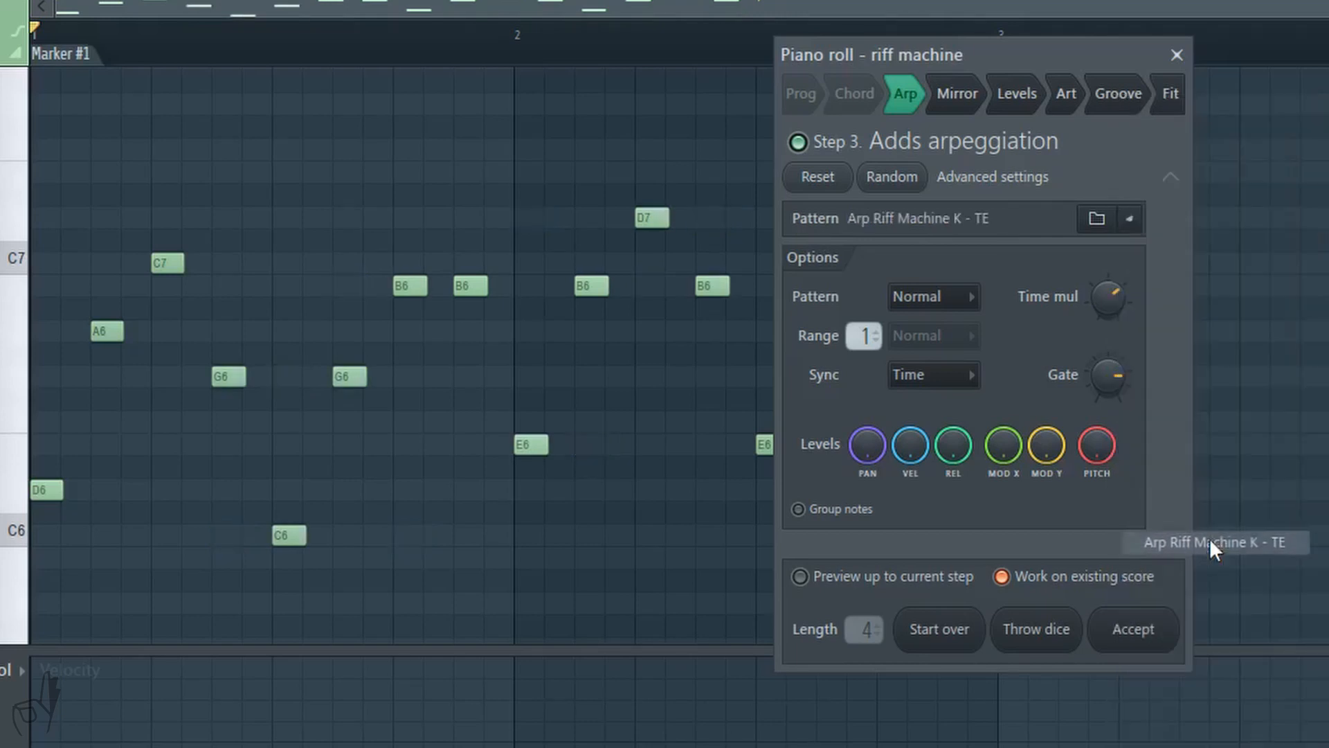
pyautogui.click(1130, 218)
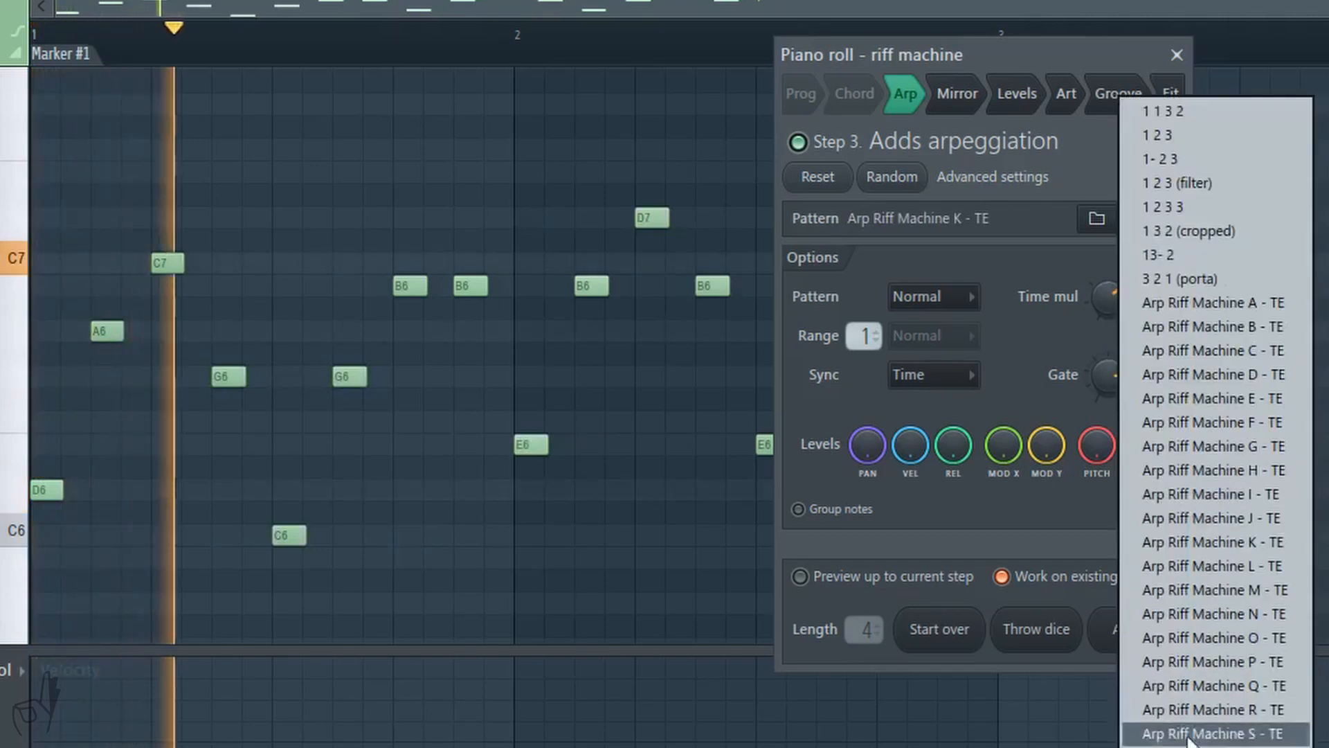
pyautogui.click(1204, 746)
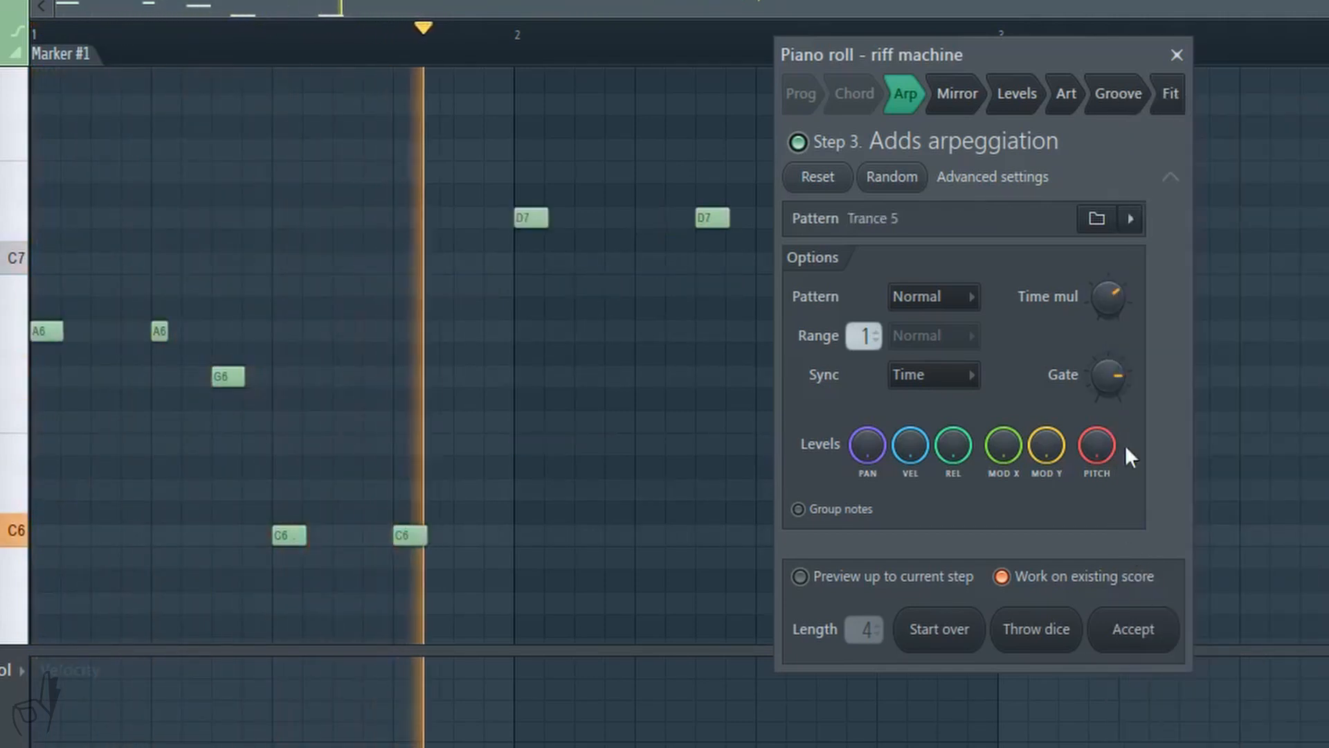
pyautogui.click(1130, 218)
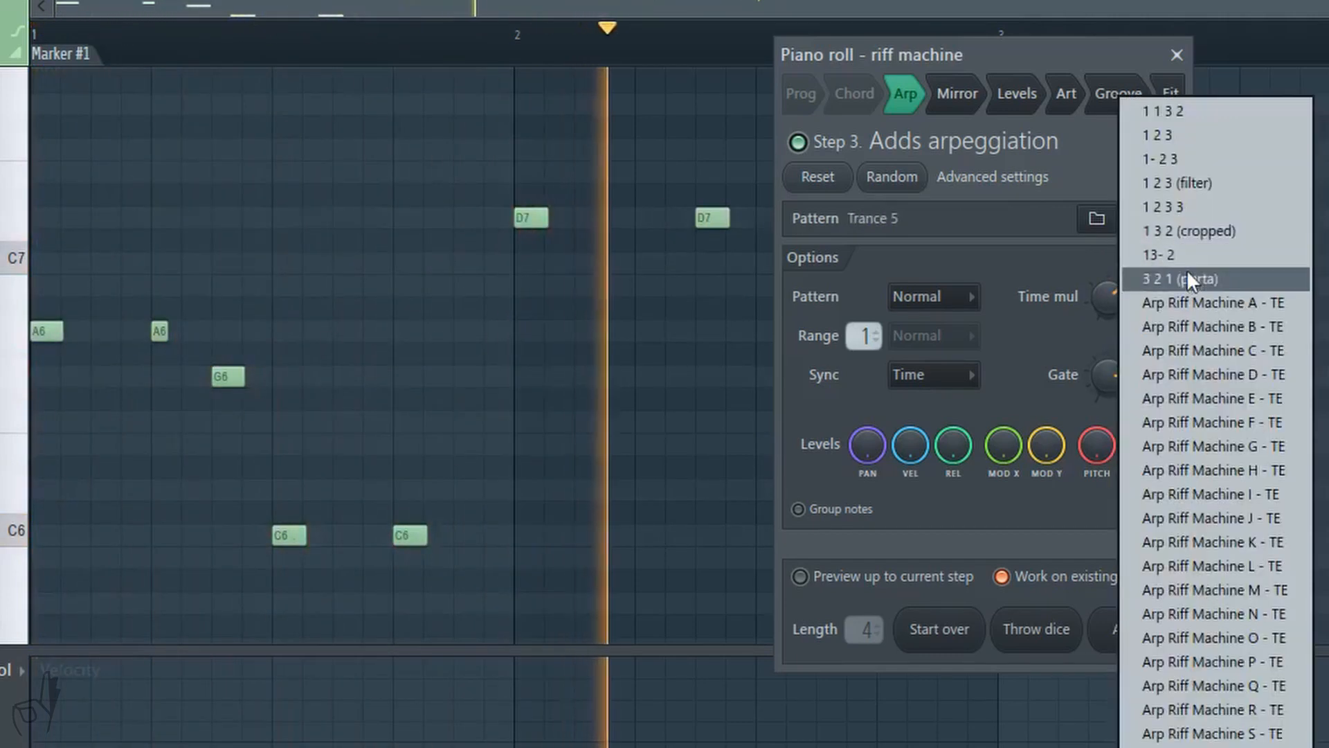
pyautogui.click(1188, 207)
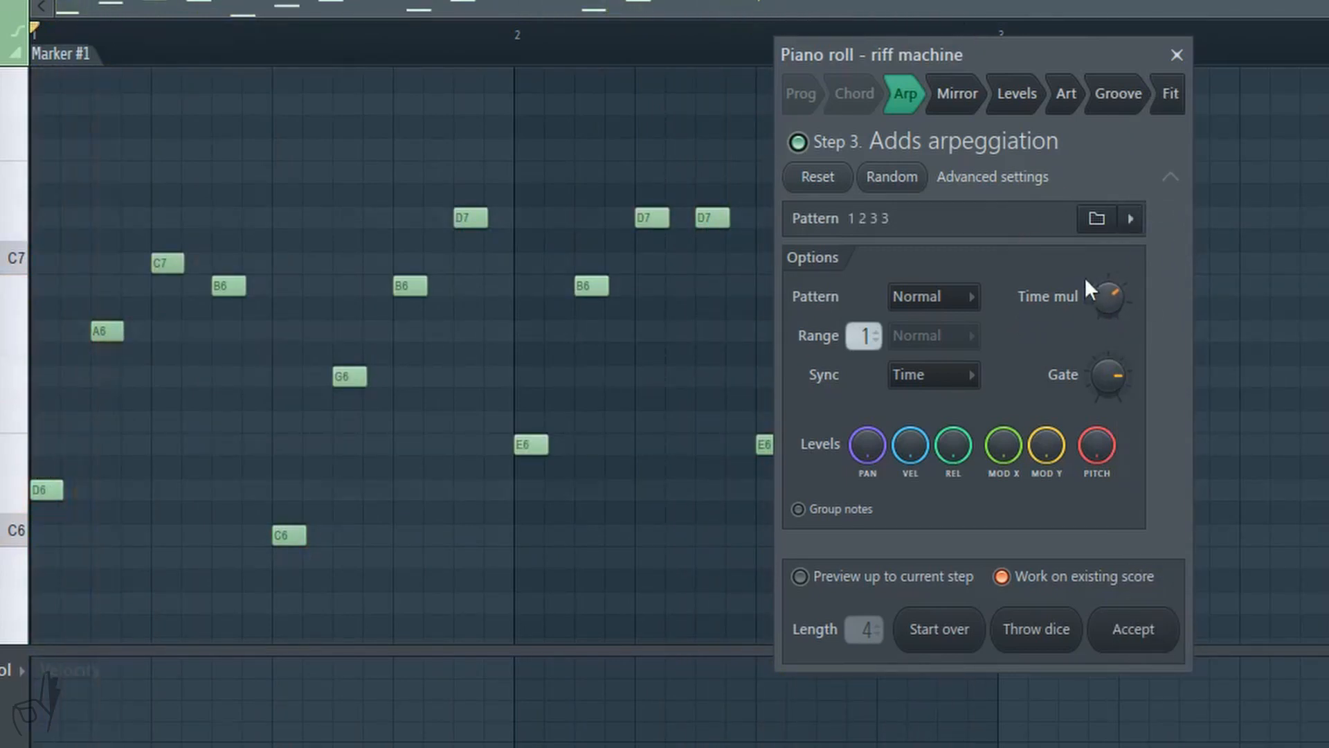
# Browse the arpeggio score files from the Riff machine folder up to Scores, and into Chopping, Arpeggios and Scales.
pyautogui.click(1097, 219)
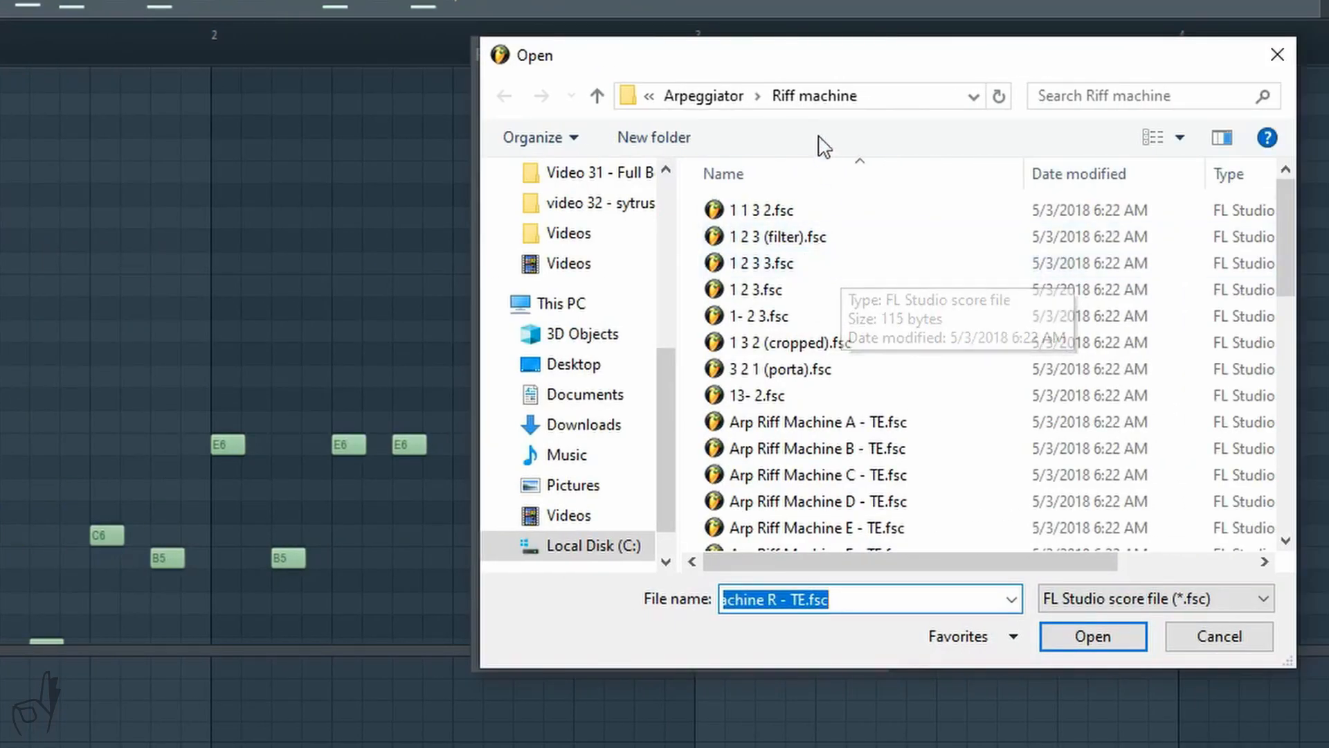
pyautogui.click(707, 103)
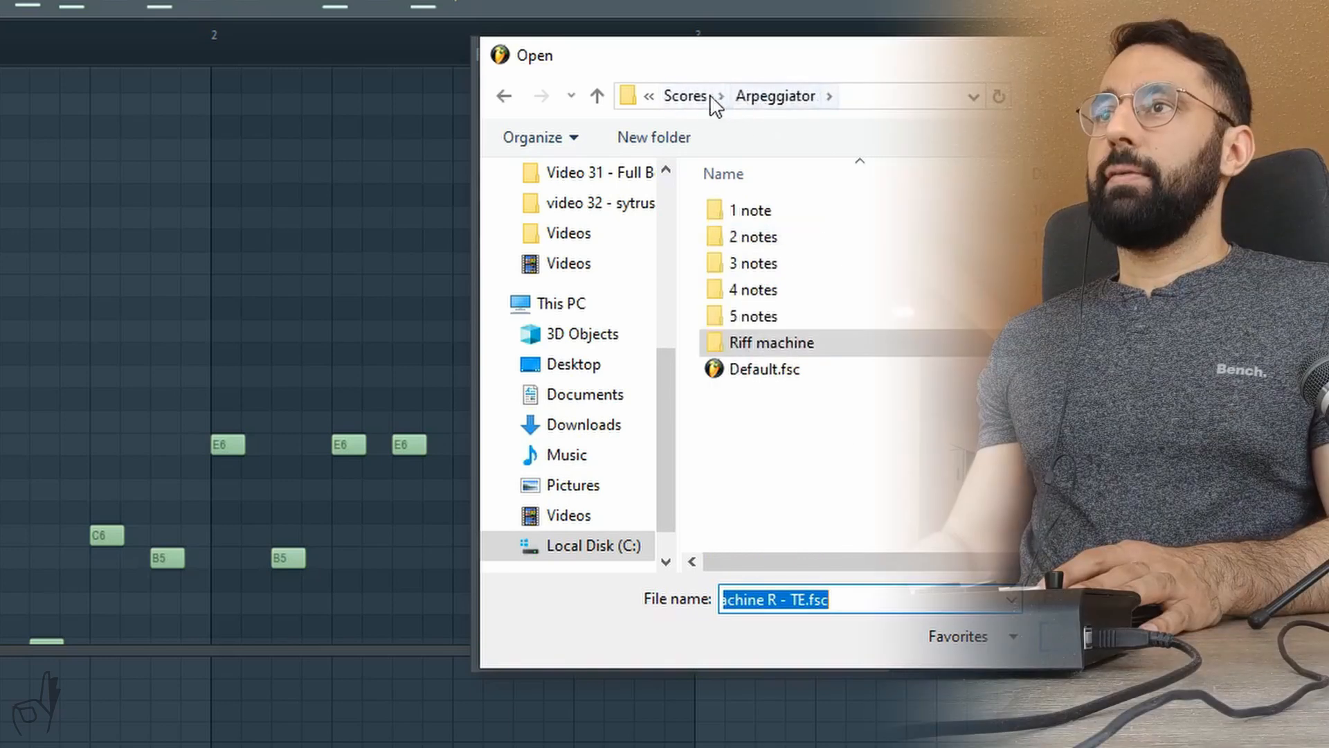
pyautogui.click(705, 103)
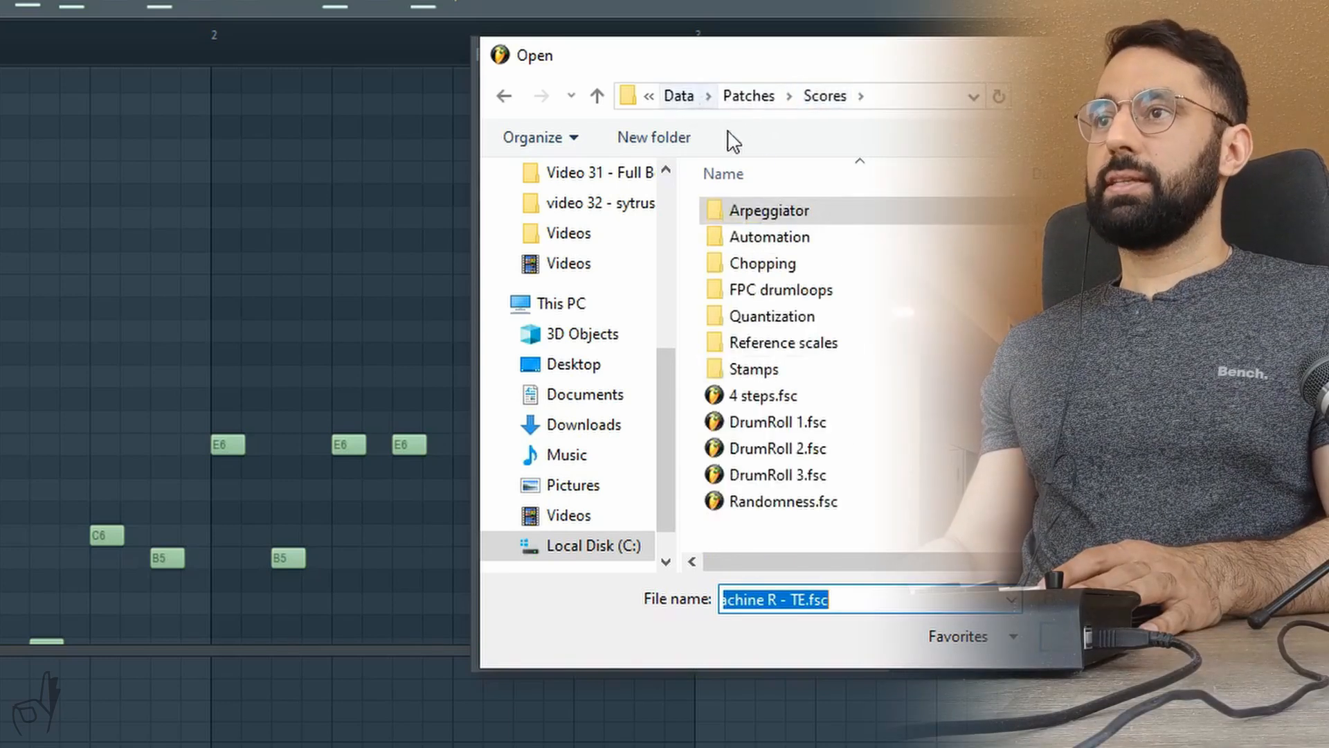
pyautogui.doubleClick(805, 272)
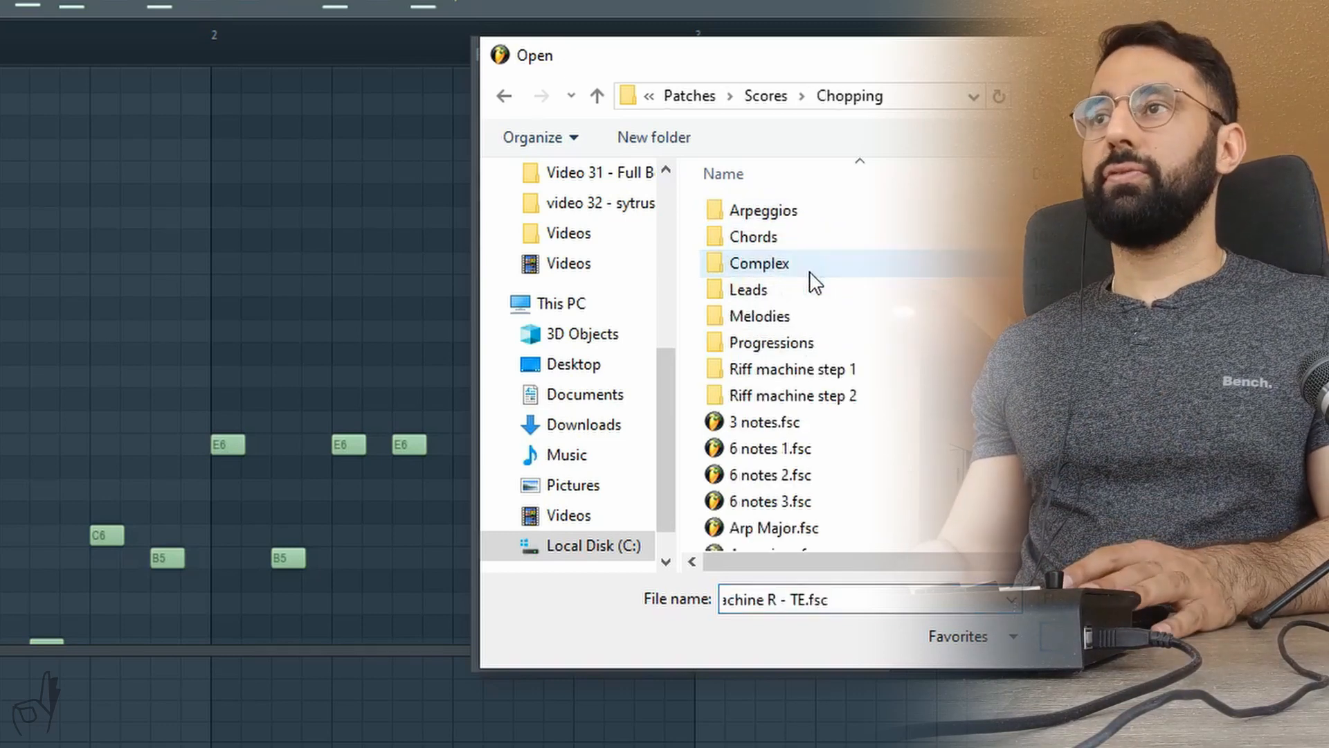
pyautogui.doubleClick(796, 215)
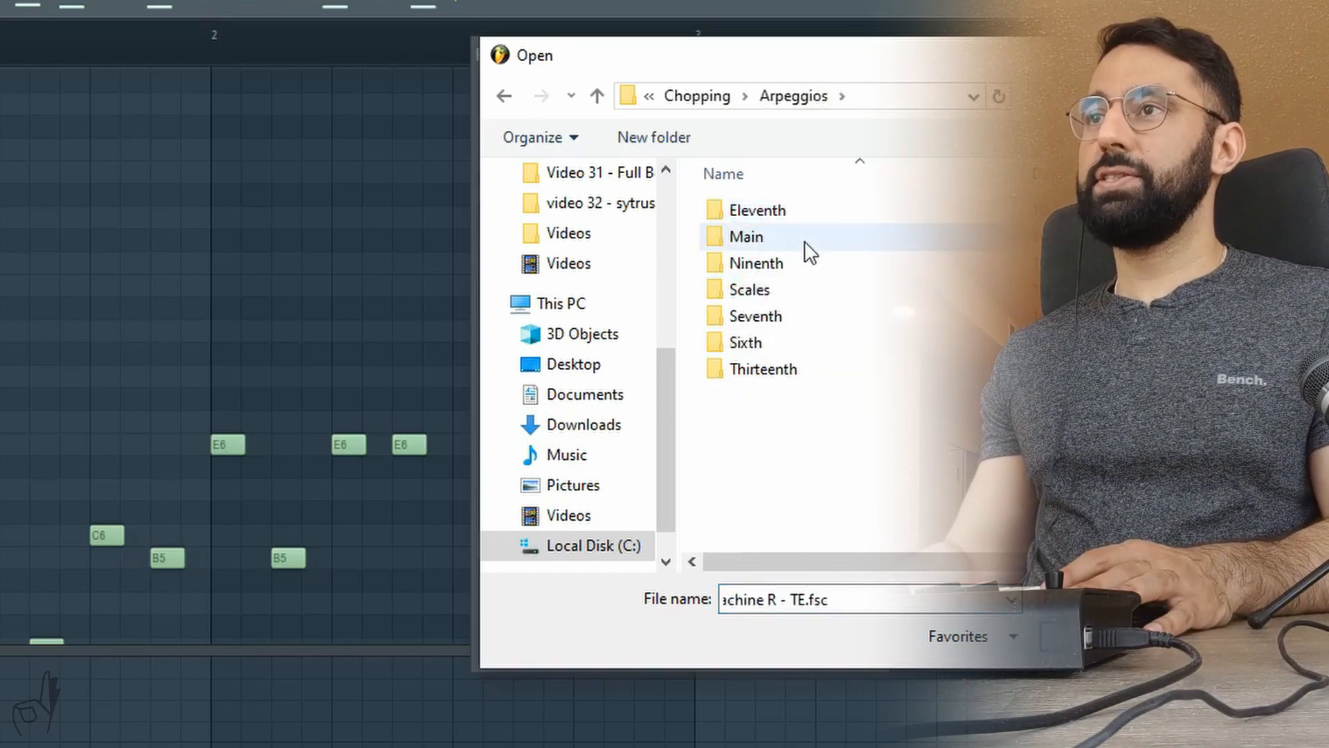
pyautogui.doubleClick(801, 289)
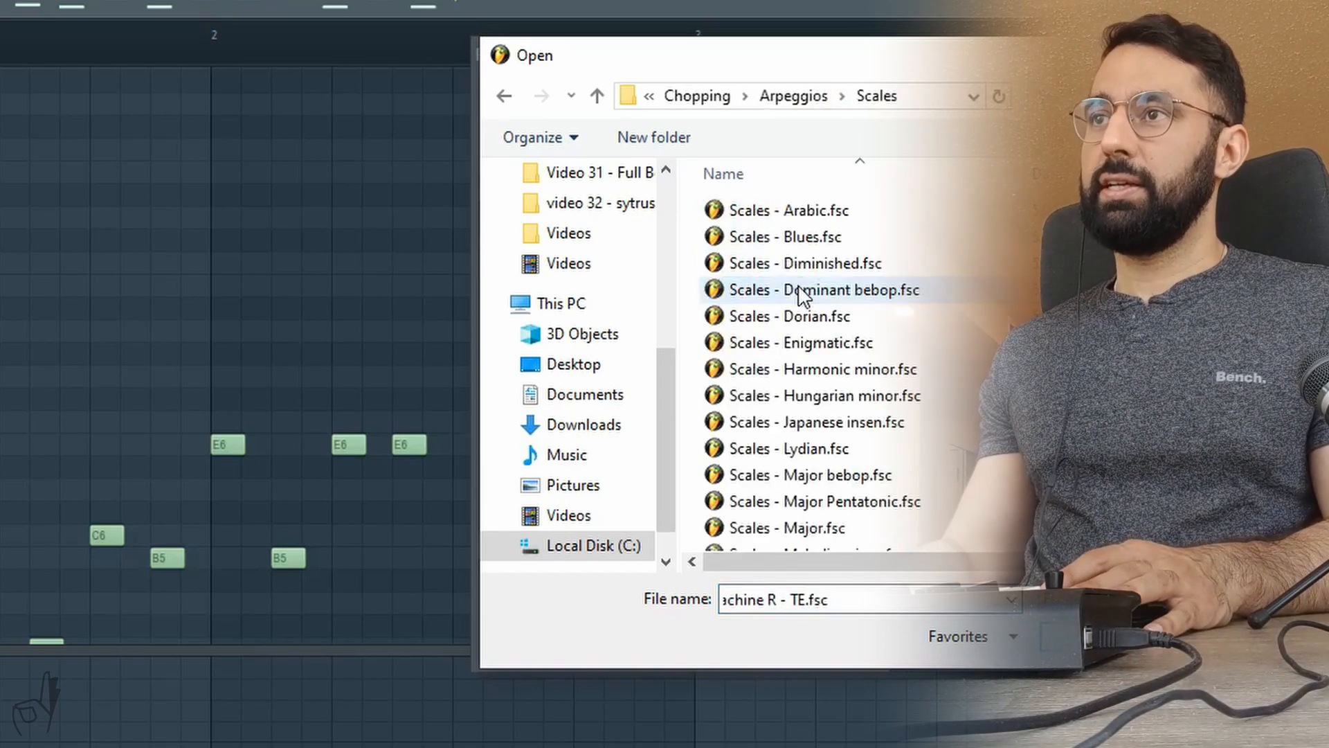
pyautogui.click(832, 347)
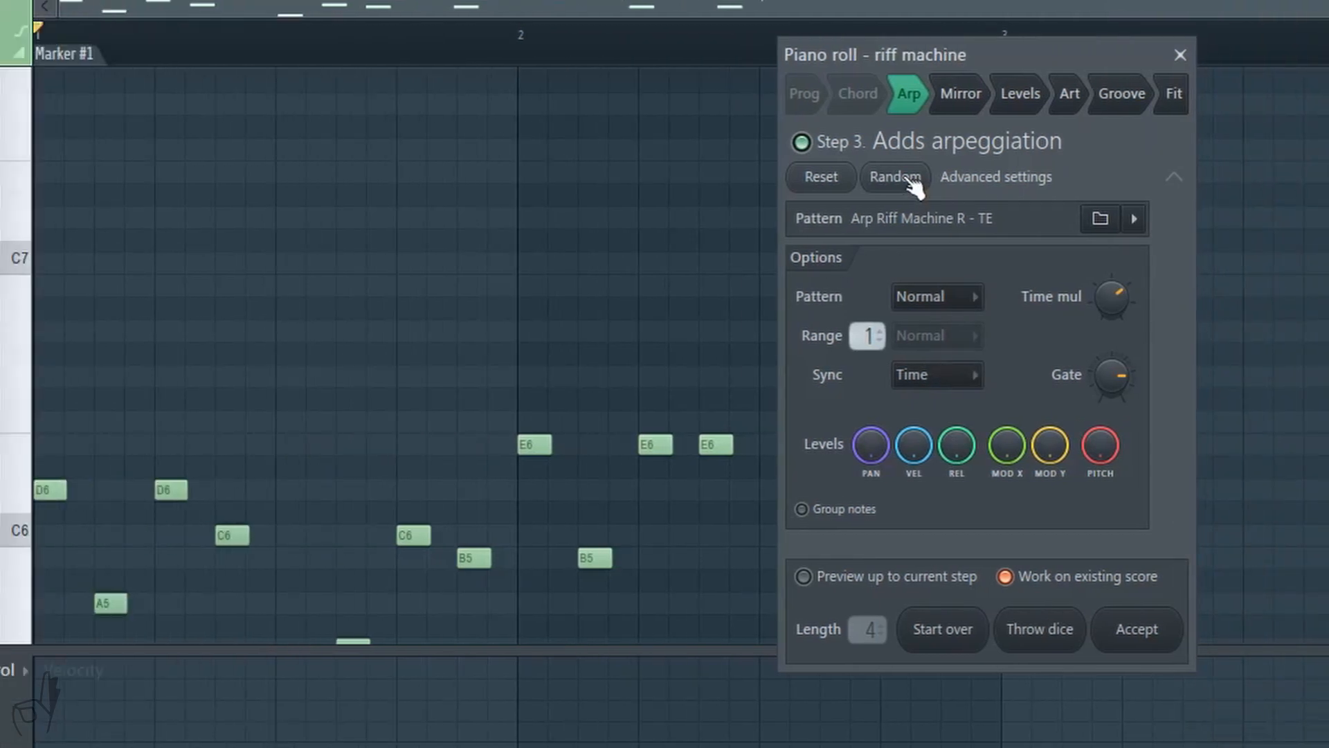
# Randomize the arpeggiation settings repeatedly while auditioning, until reaching Arp Riff Machine N - TE with Alternate pattern, range 1 and Time sync.
pyautogui.click(912, 181)
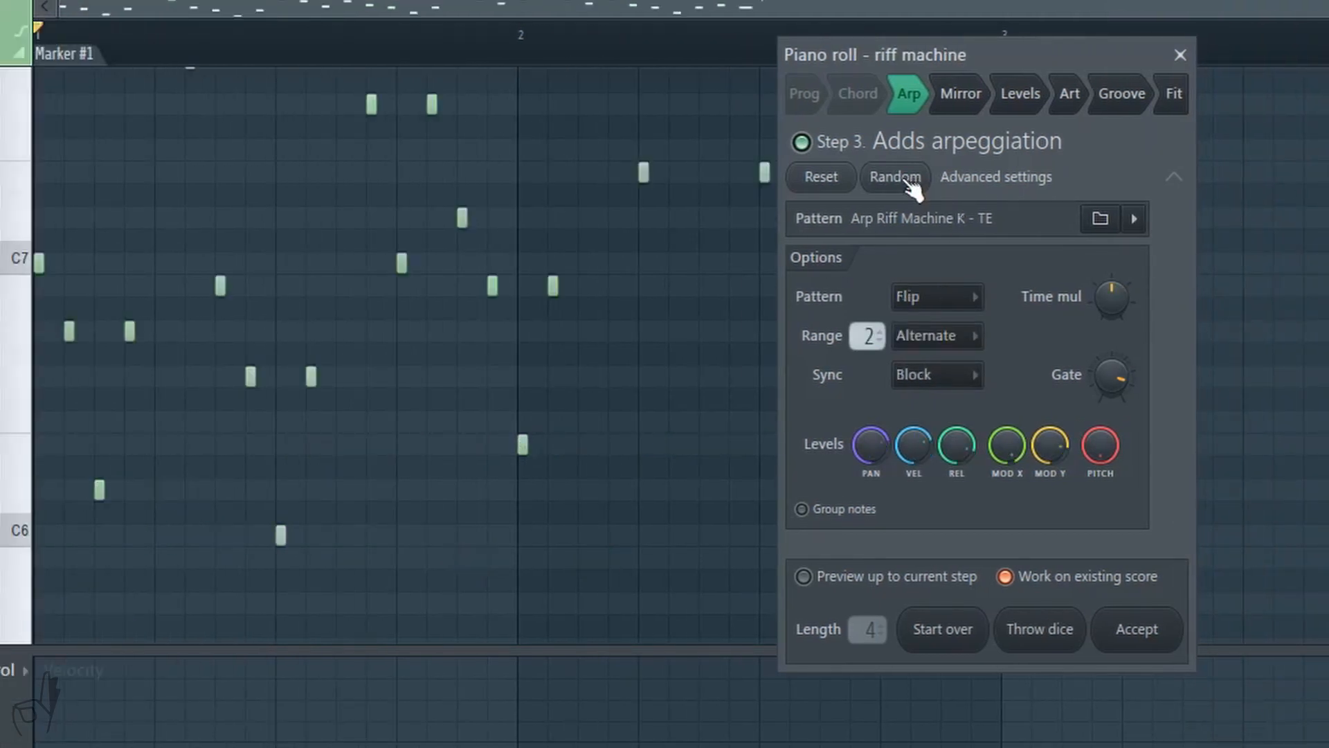
pyautogui.click(913, 182)
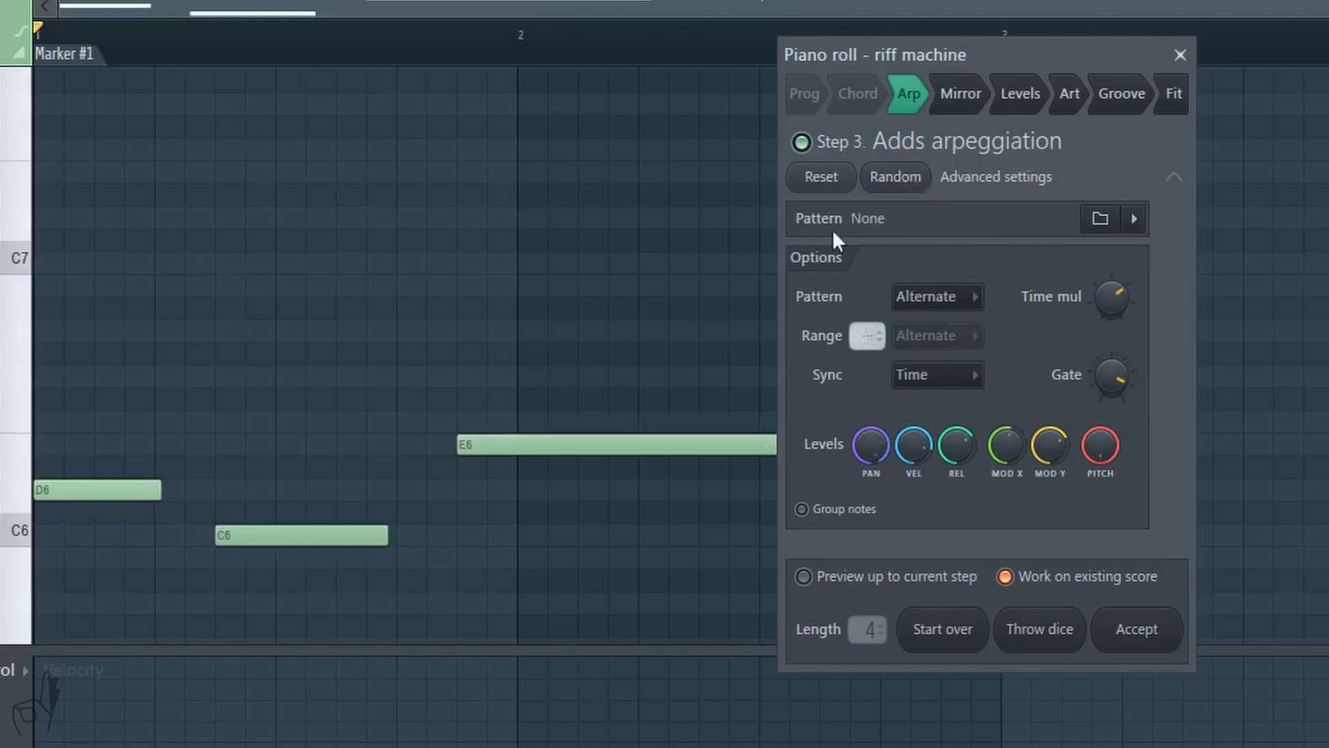
pyautogui.click(900, 181)
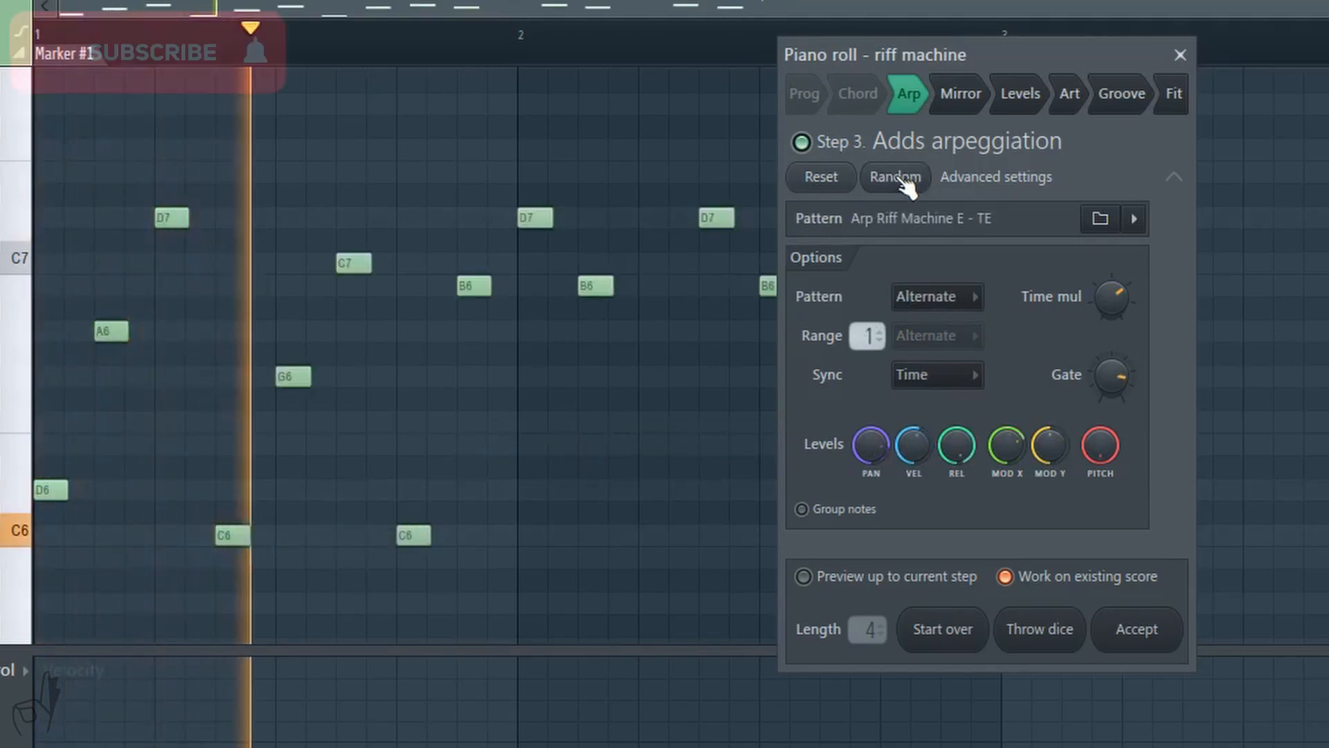
pyautogui.click(902, 182)
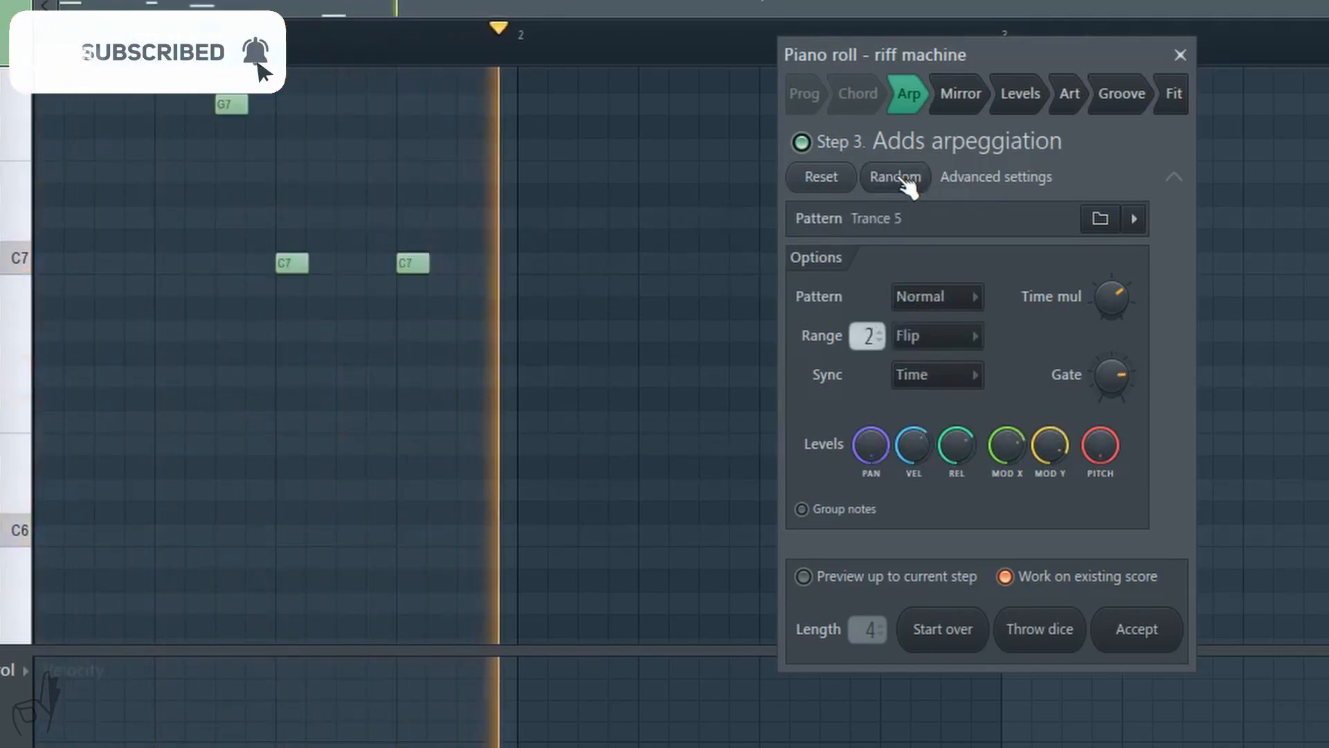
pyautogui.click(902, 181)
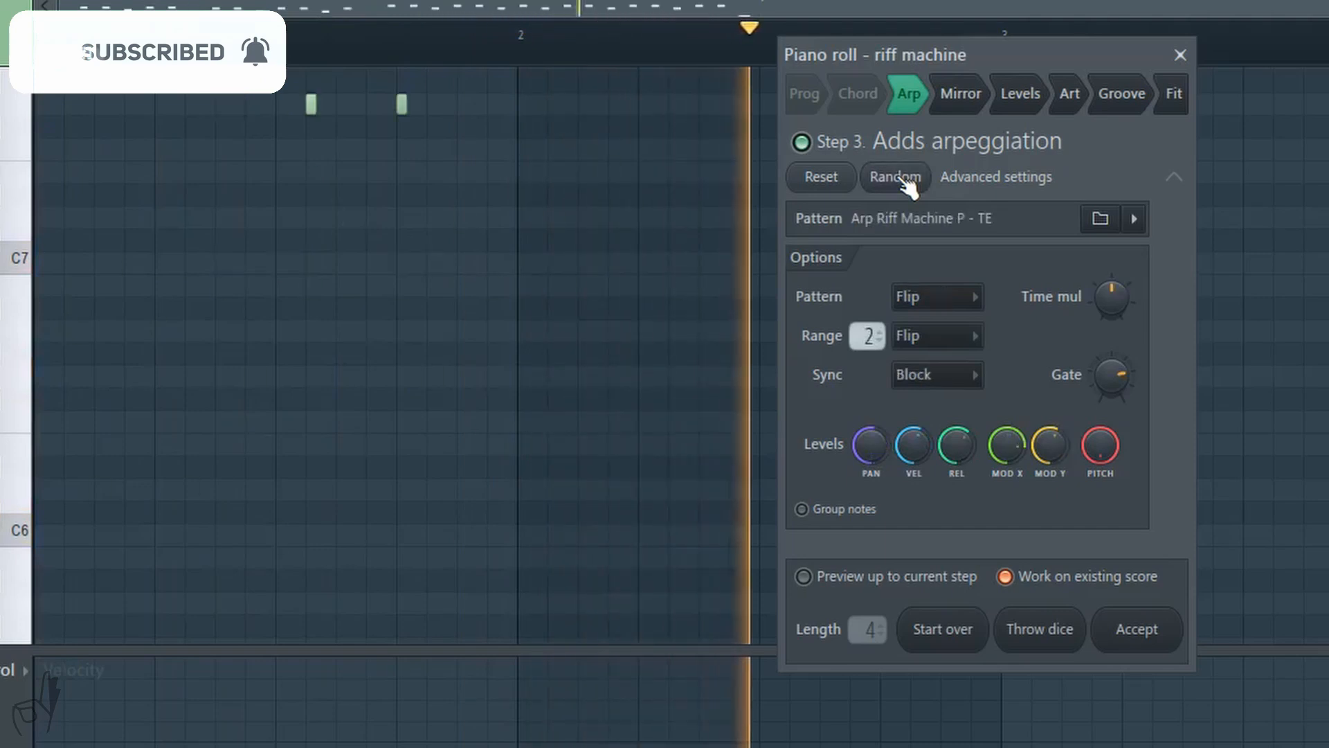
pyautogui.click(902, 182)
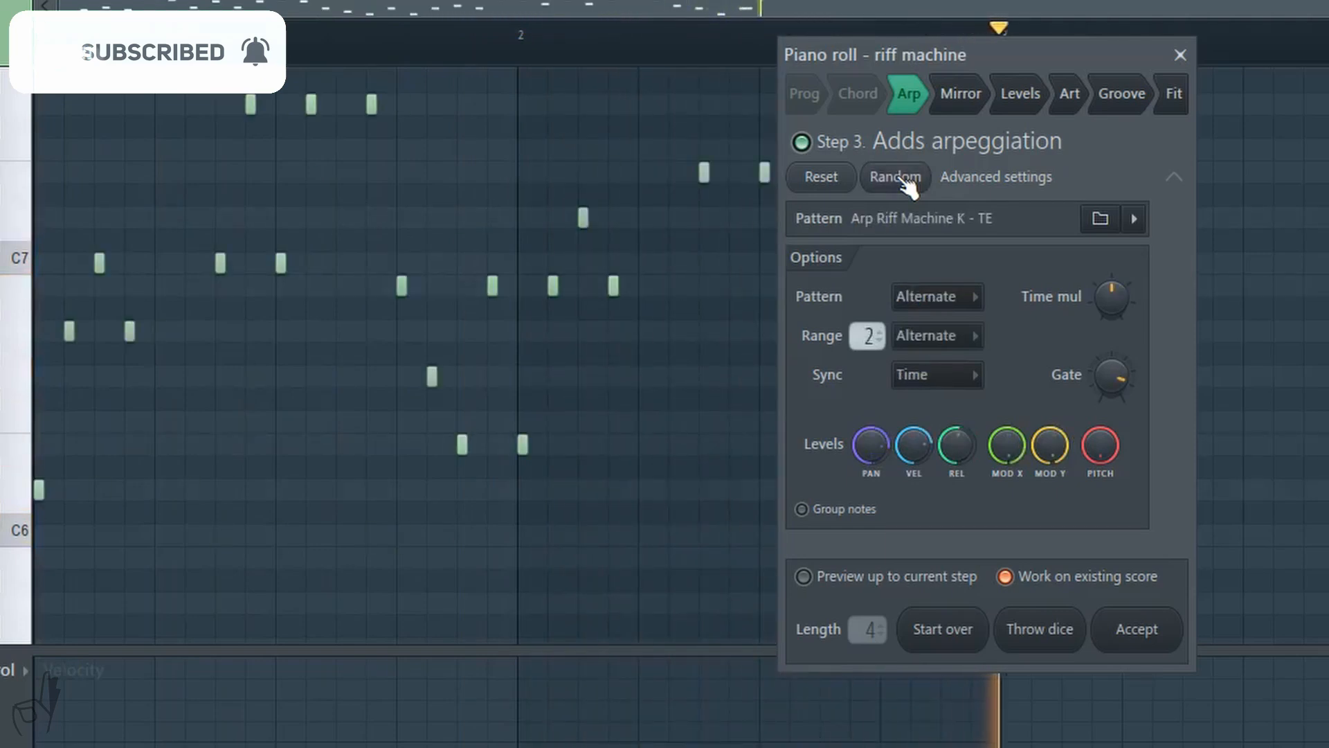
pyautogui.click(902, 181)
pyautogui.click(902, 181)
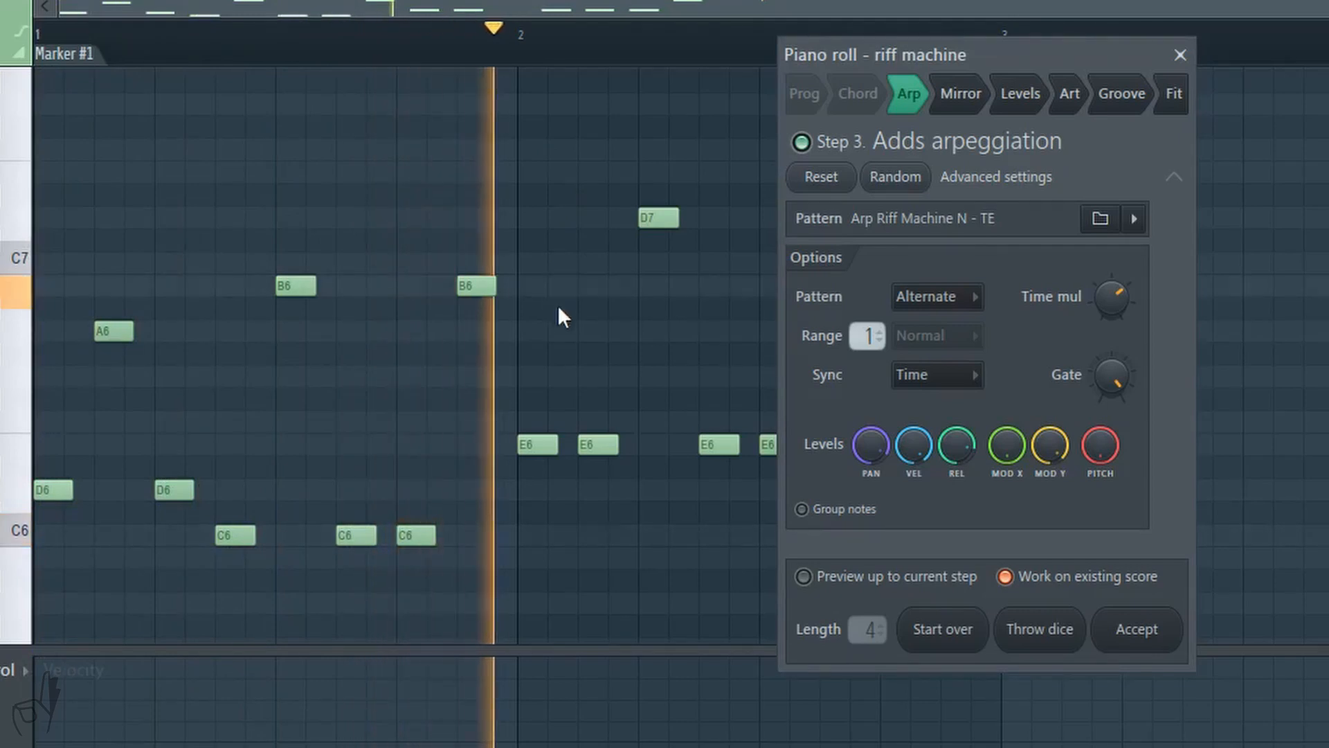
# Stop playback and switch the arpeggio pattern option to Normal, trying Flip as well.
pyautogui.press('space')
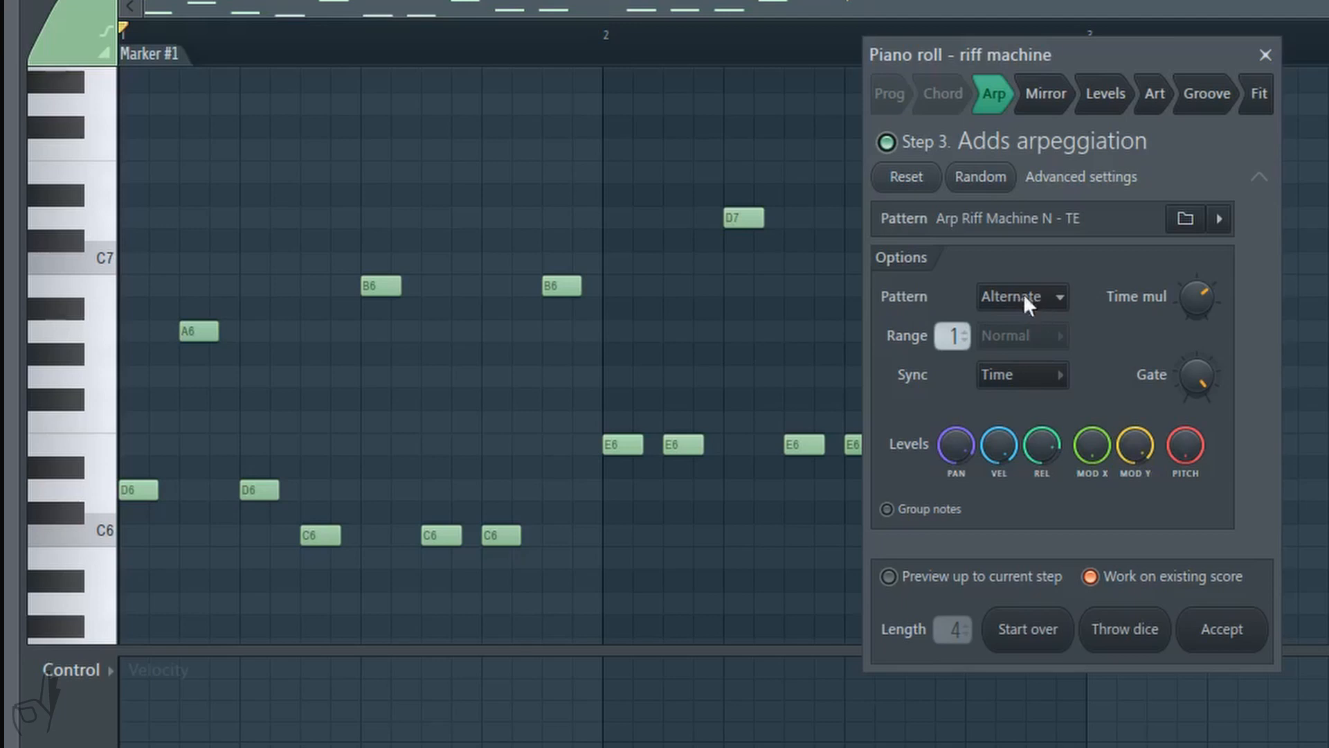
pyautogui.click(1032, 302)
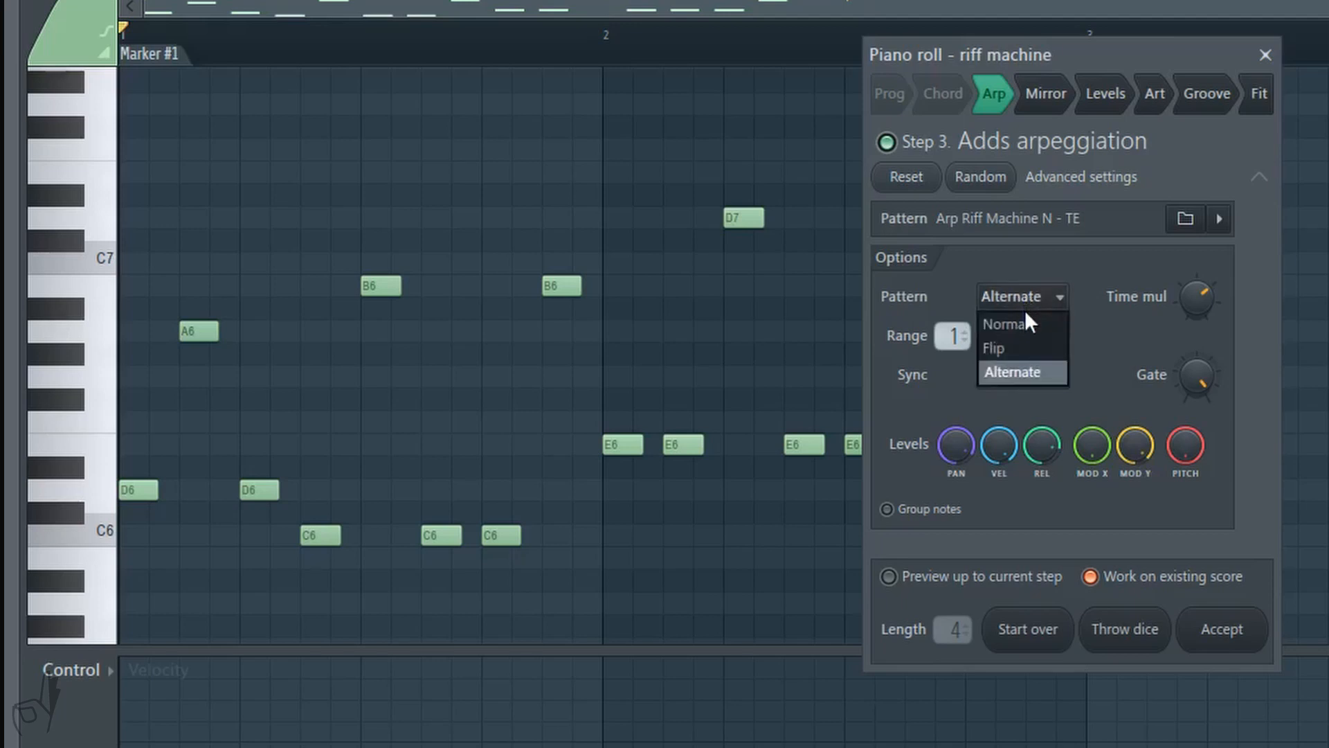
pyautogui.click(1025, 321)
pyautogui.click(1025, 304)
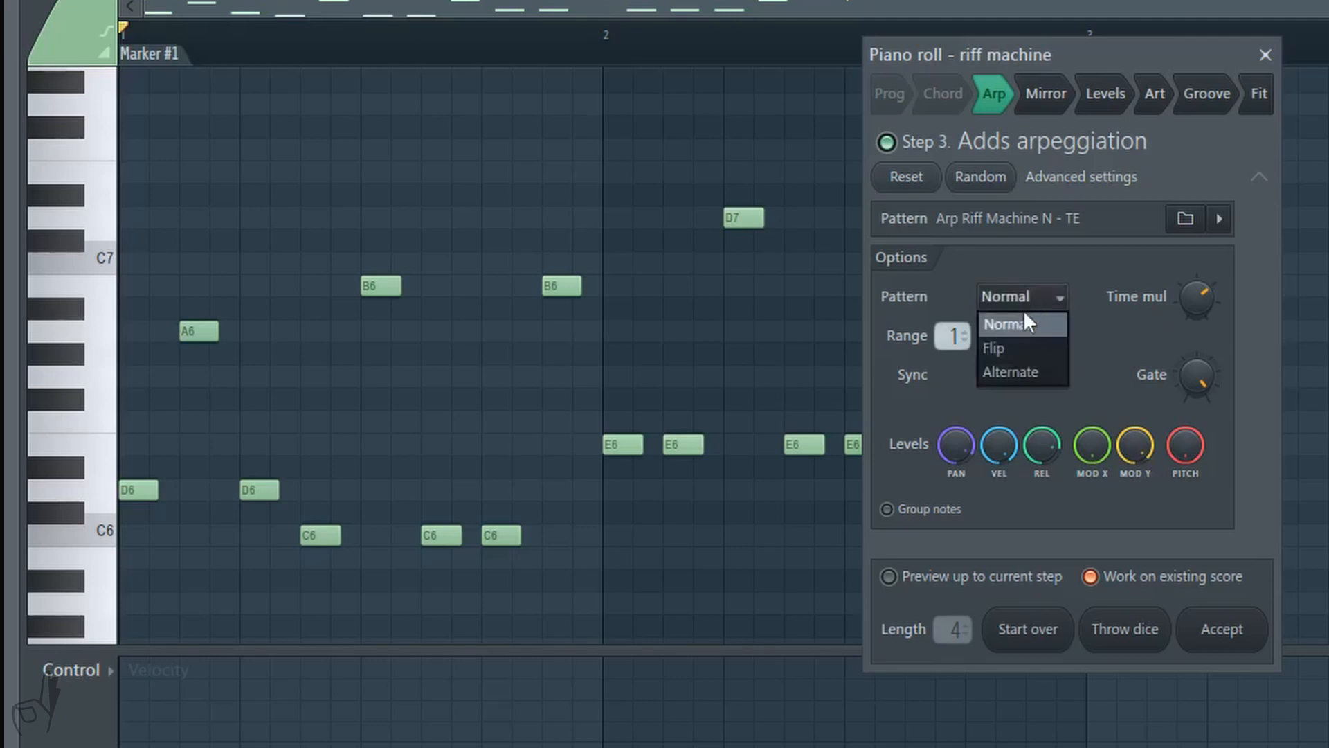
pyautogui.click(1020, 342)
pyautogui.click(1026, 321)
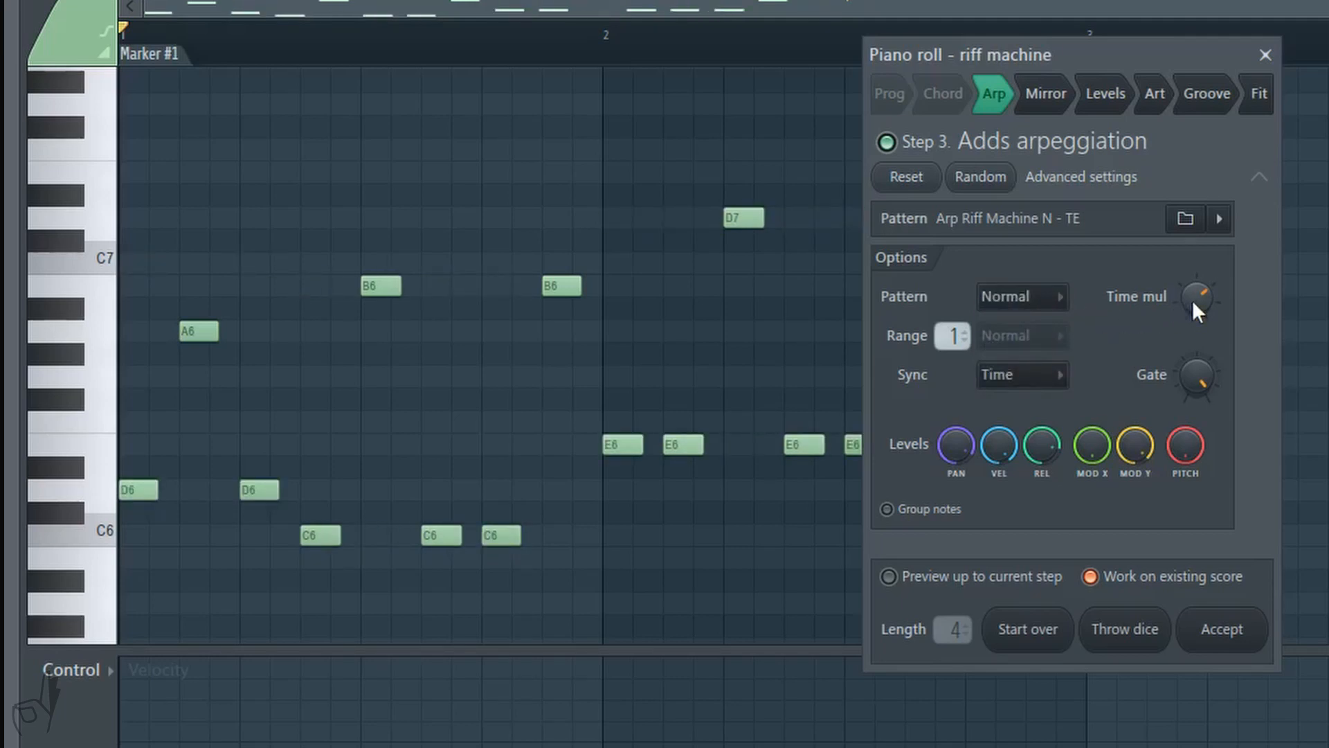
# Audition lower time multiplier settings on the arpeggio and restore the wider note spacing.
pyautogui.moveTo(1197, 305); pyautogui.dragTo(1199, 333)
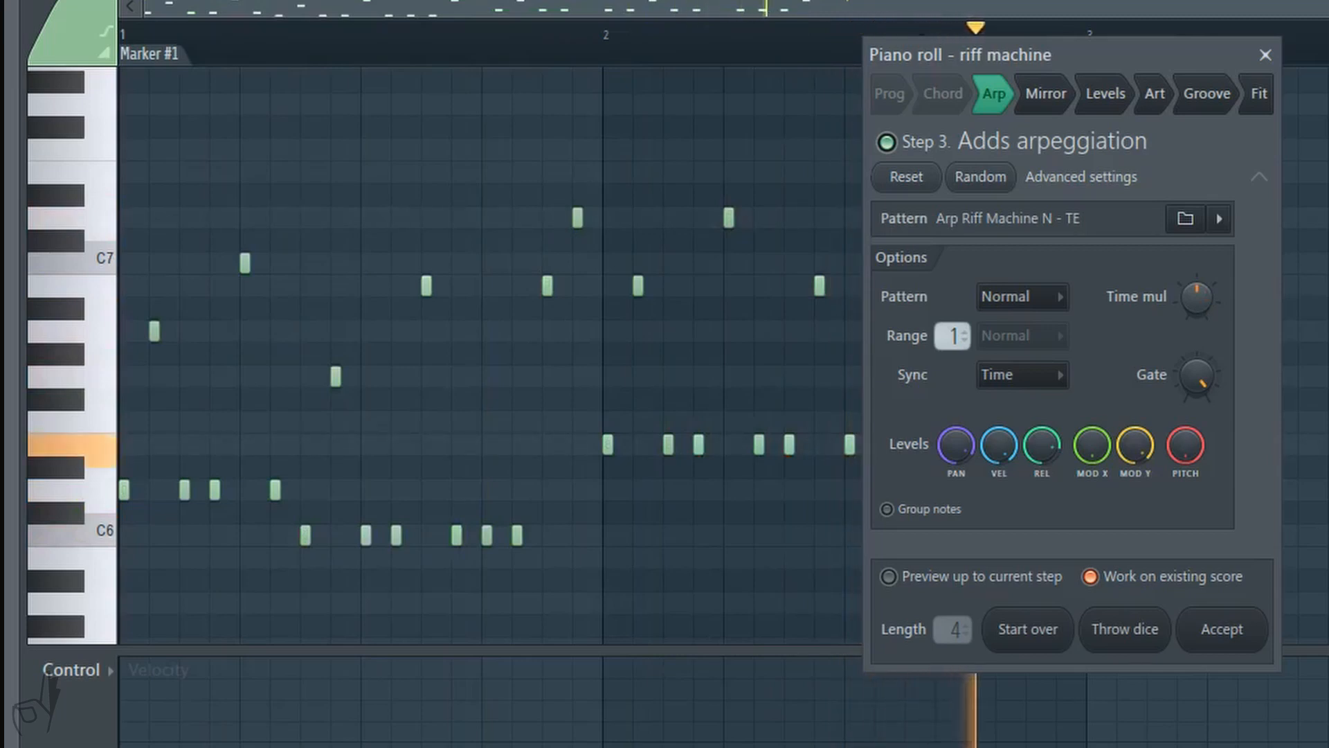
pyautogui.moveTo(1198, 332); pyautogui.dragTo(1198, 342)
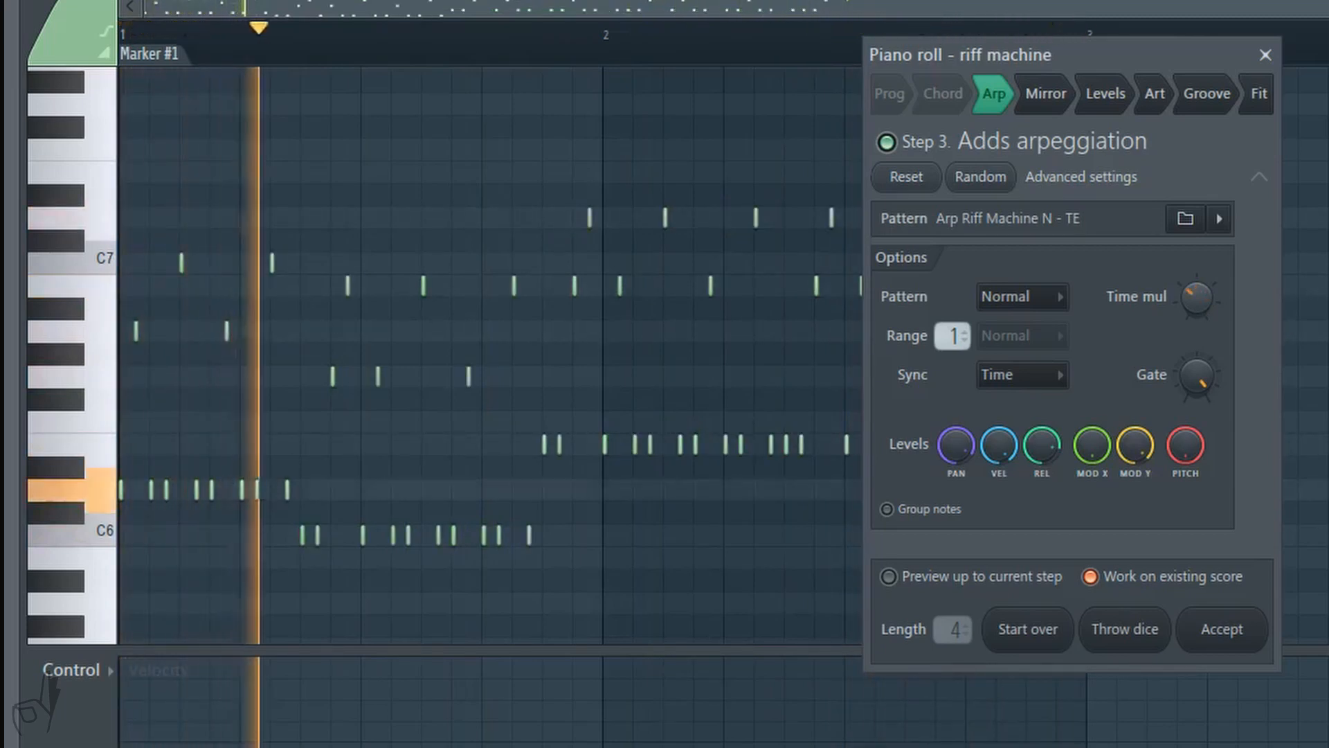
pyautogui.moveTo(1197, 298); pyautogui.dragTo(1197, 256)
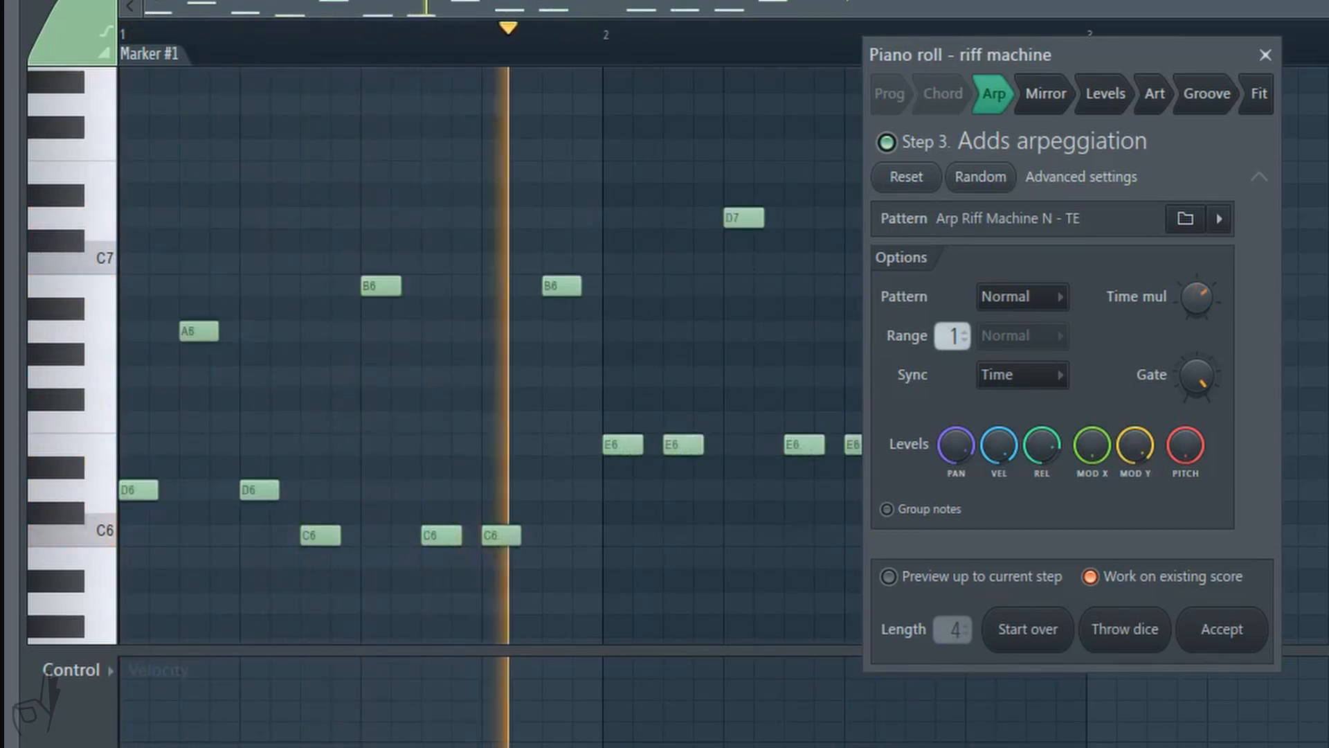
pyautogui.press('space')
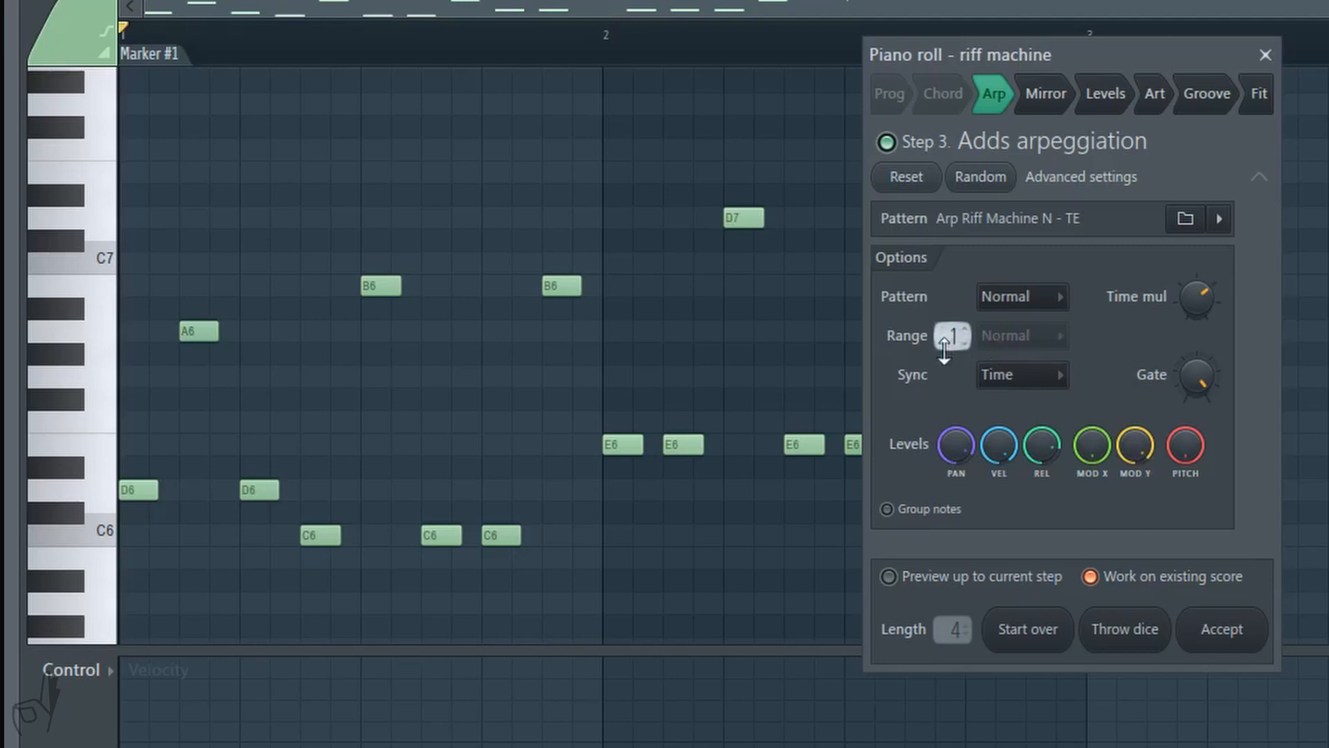
# Try another sync mode for the arpeggio and return it to Time.
pyautogui.click(1038, 379)
pyautogui.click(1023, 424)
pyautogui.click(1031, 374)
pyautogui.click(1012, 403)
# Audition a very short gate on the arpeggio, restore longer notes, and accept the riff machine's result.
pyautogui.moveTo(1188, 374); pyautogui.dragTo(1196, 415)
pyautogui.press('space')
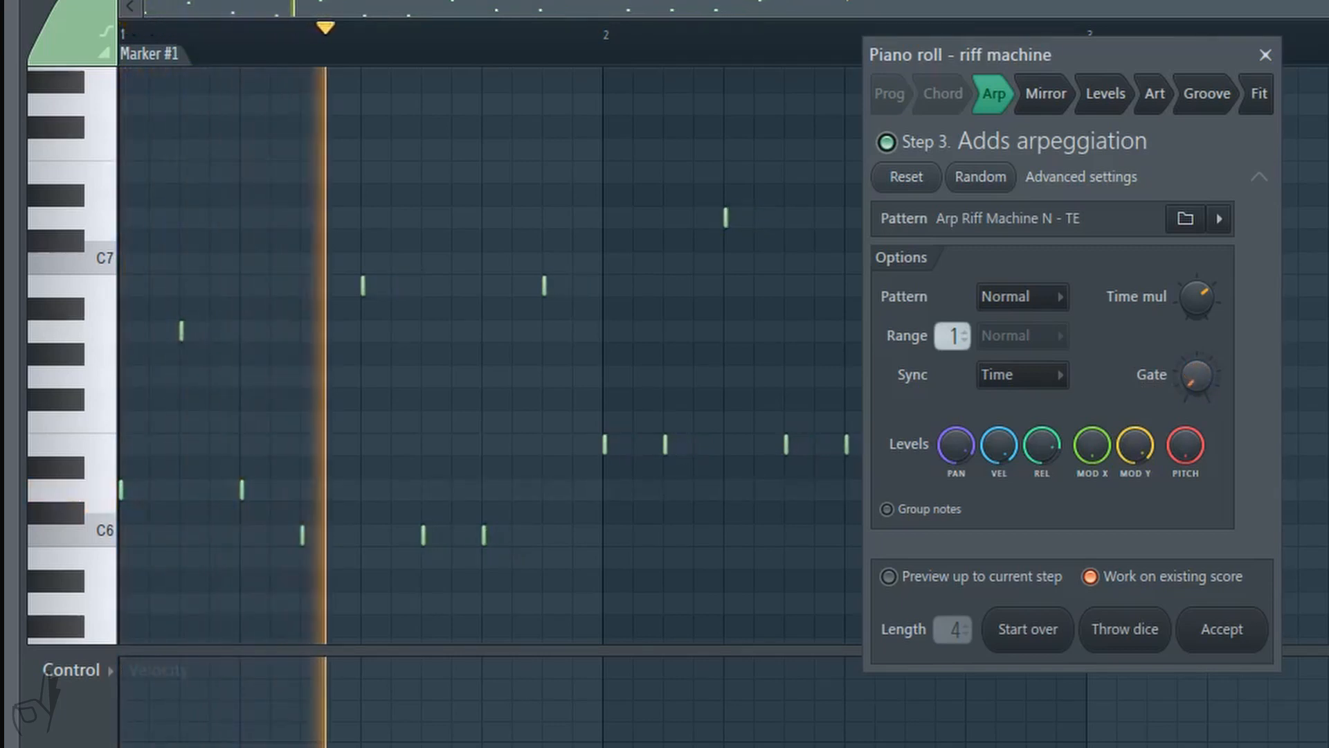
pyautogui.moveTo(1196, 375); pyautogui.dragTo(1196, 340)
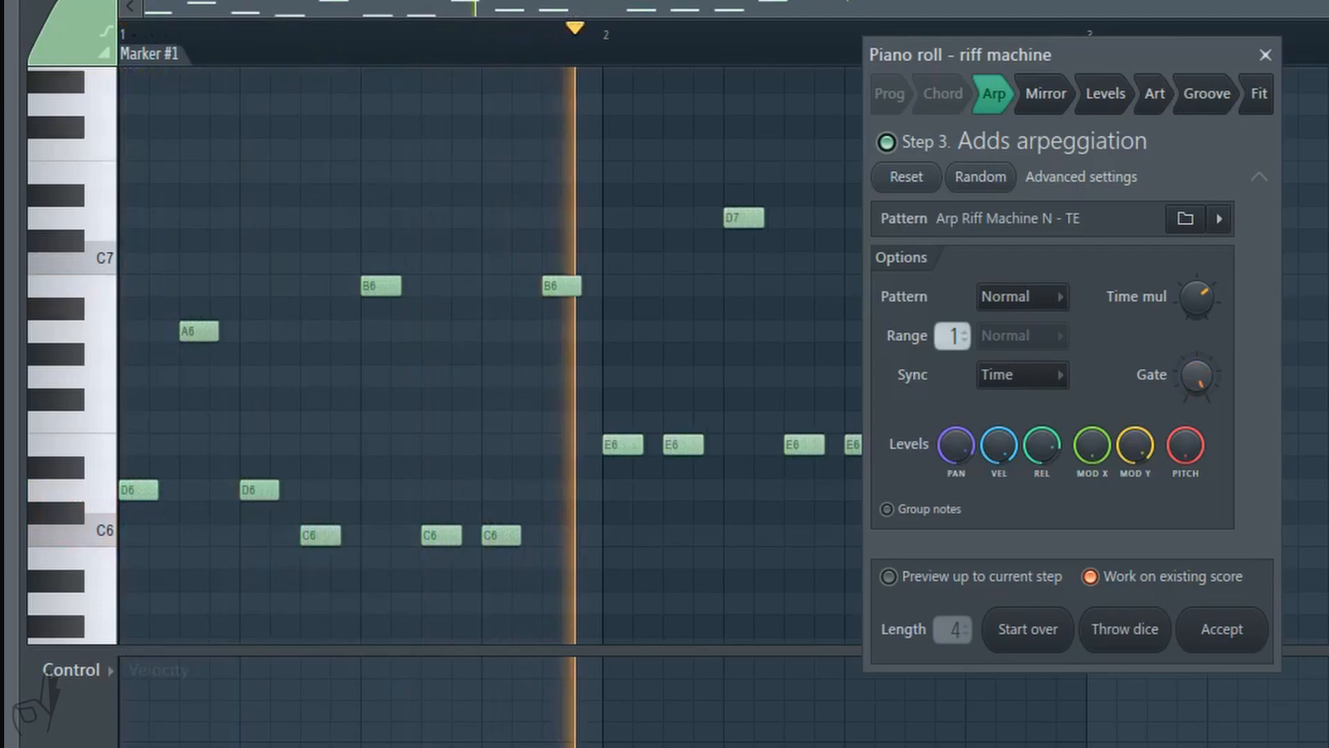
pyautogui.press('space')
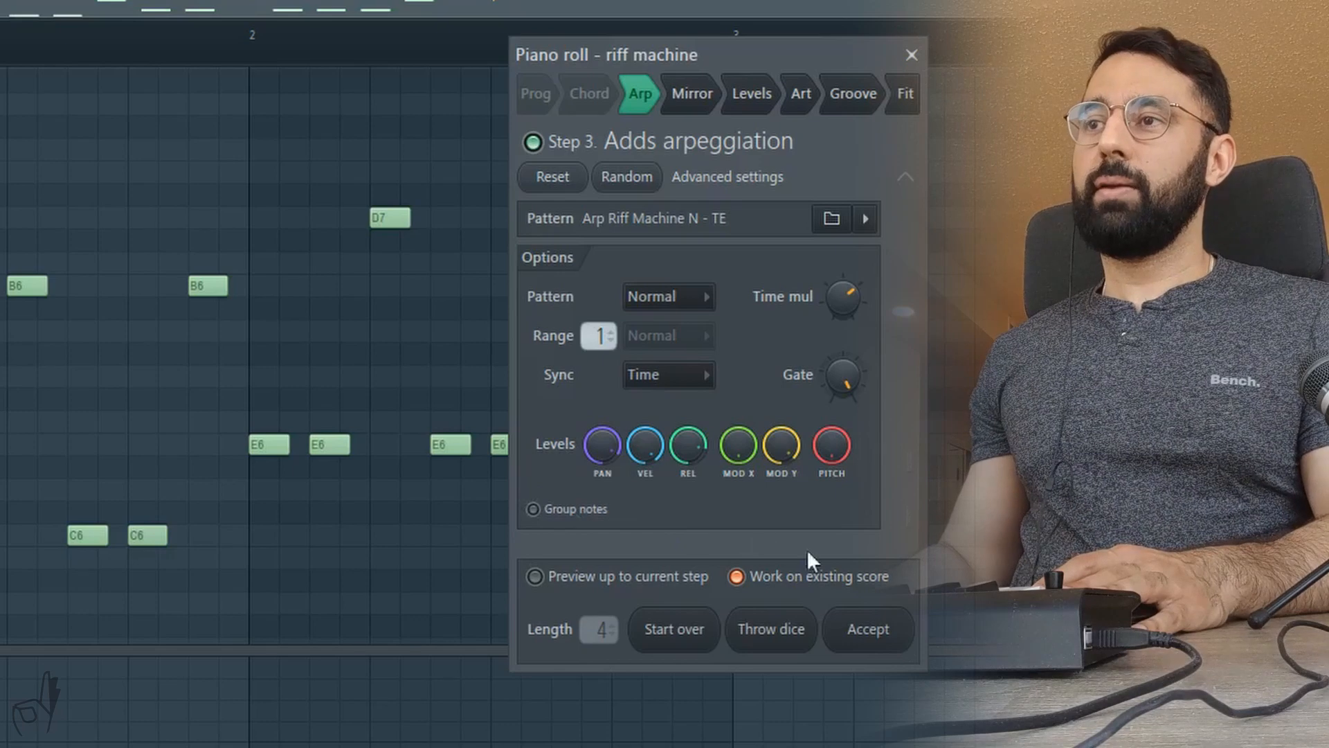
pyautogui.click(869, 632)
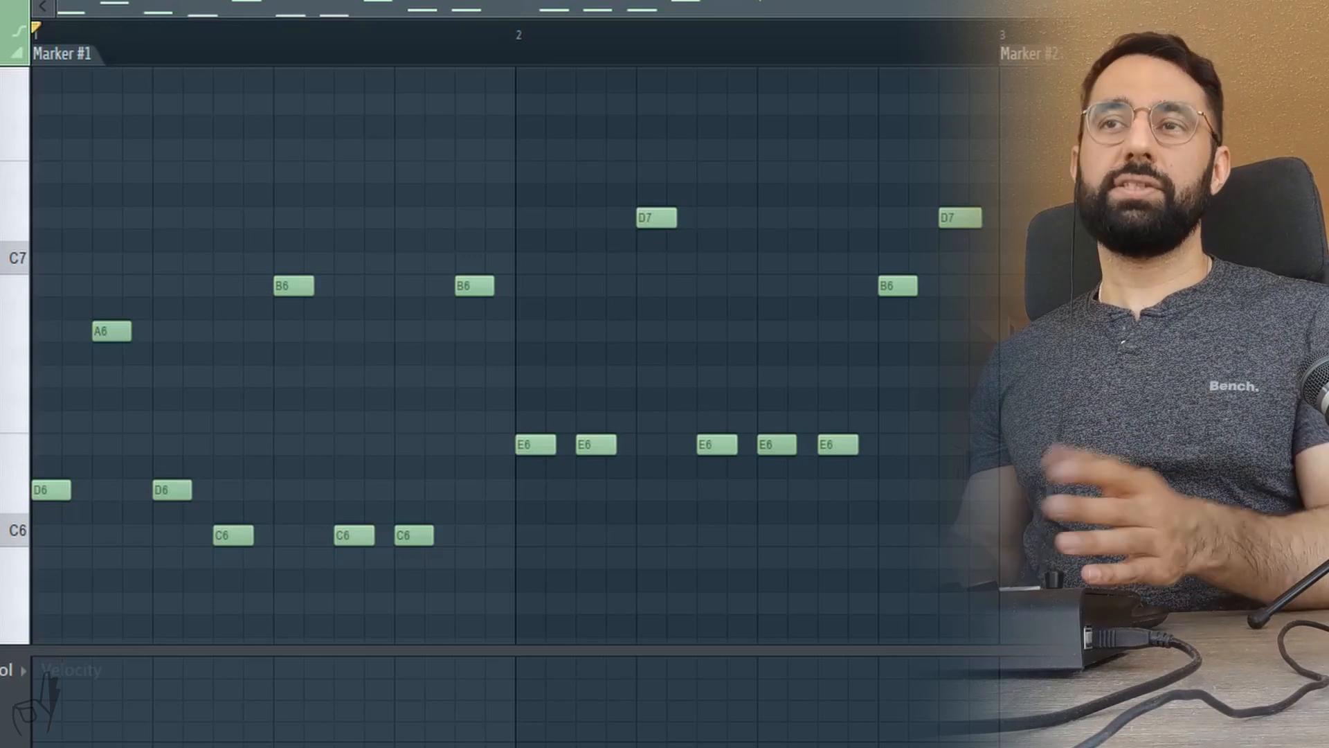
# During playback, lower the last C6 of bar 1 to B5 and the bar's final B6 to G5.
pyautogui.press('space')
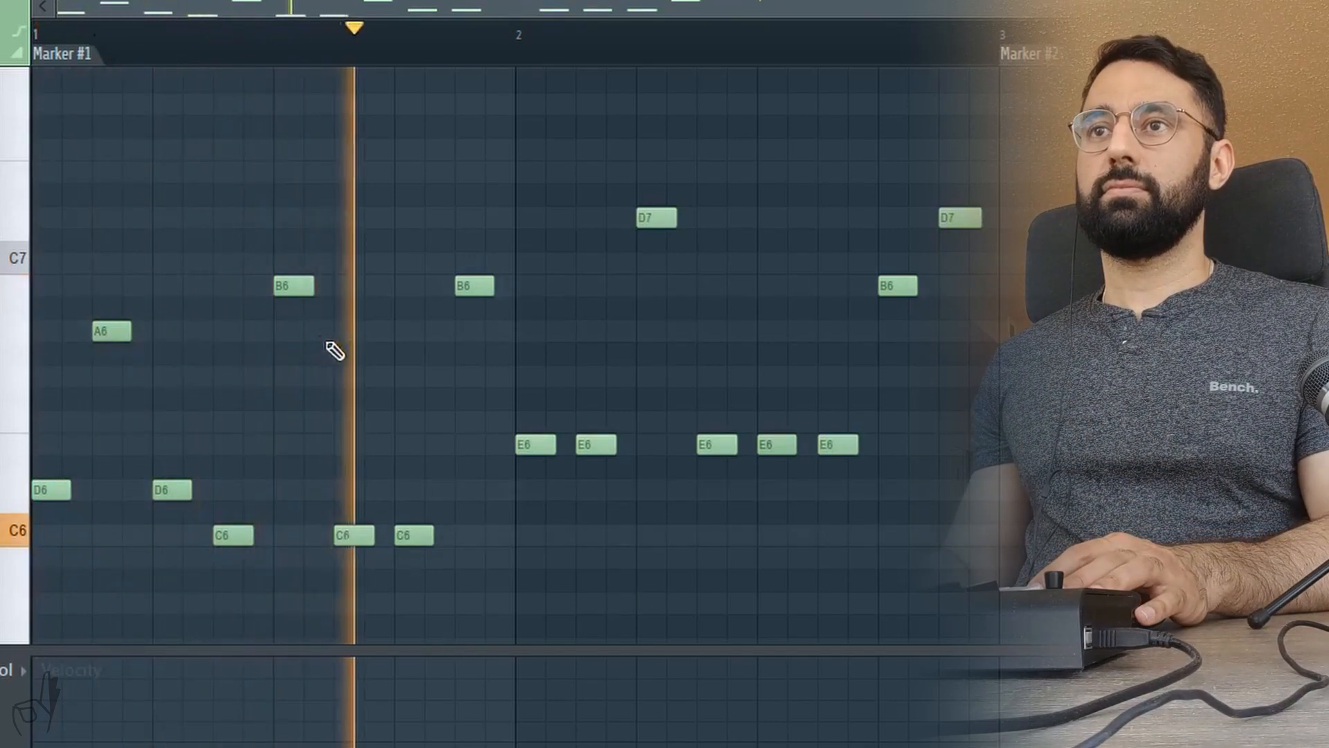
pyautogui.scroll(-1, 450, 415)
pyautogui.moveTo(414, 467); pyautogui.dragTo(414, 488)
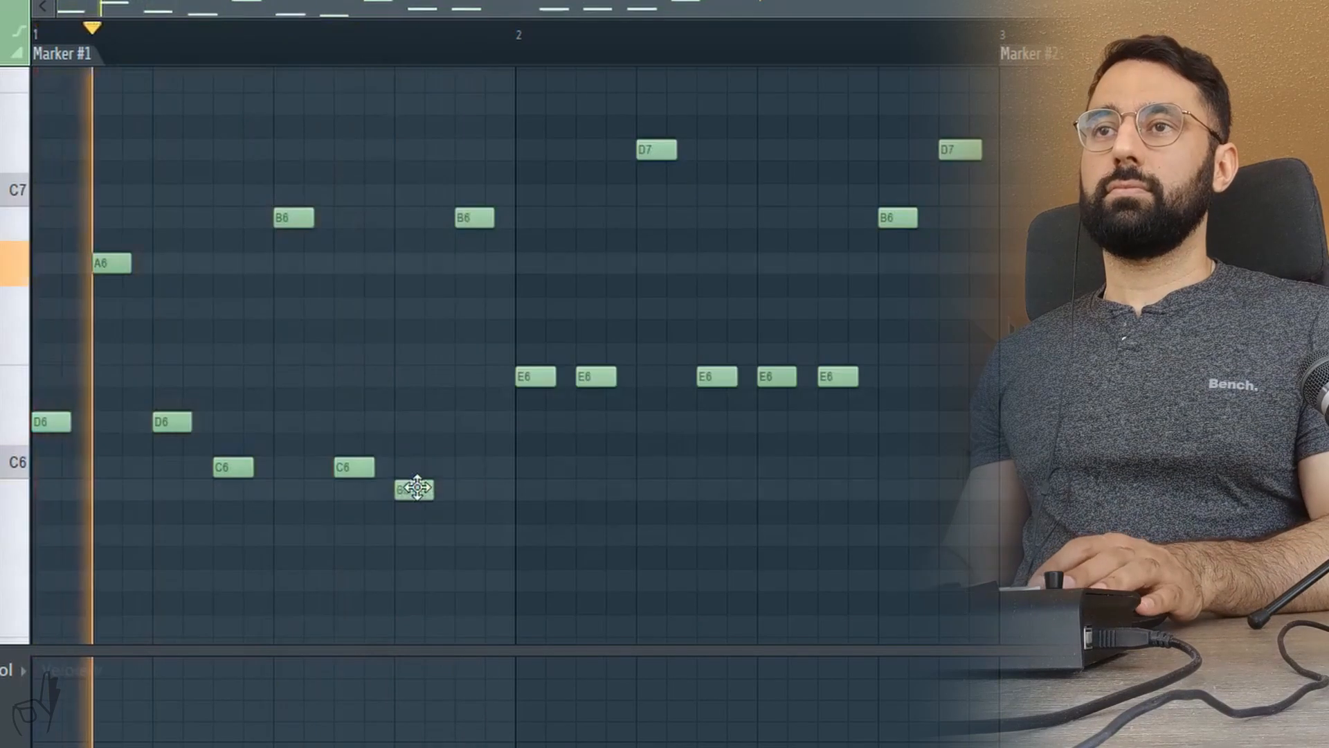
pyautogui.moveTo(466, 227); pyautogui.dragTo(464, 593)
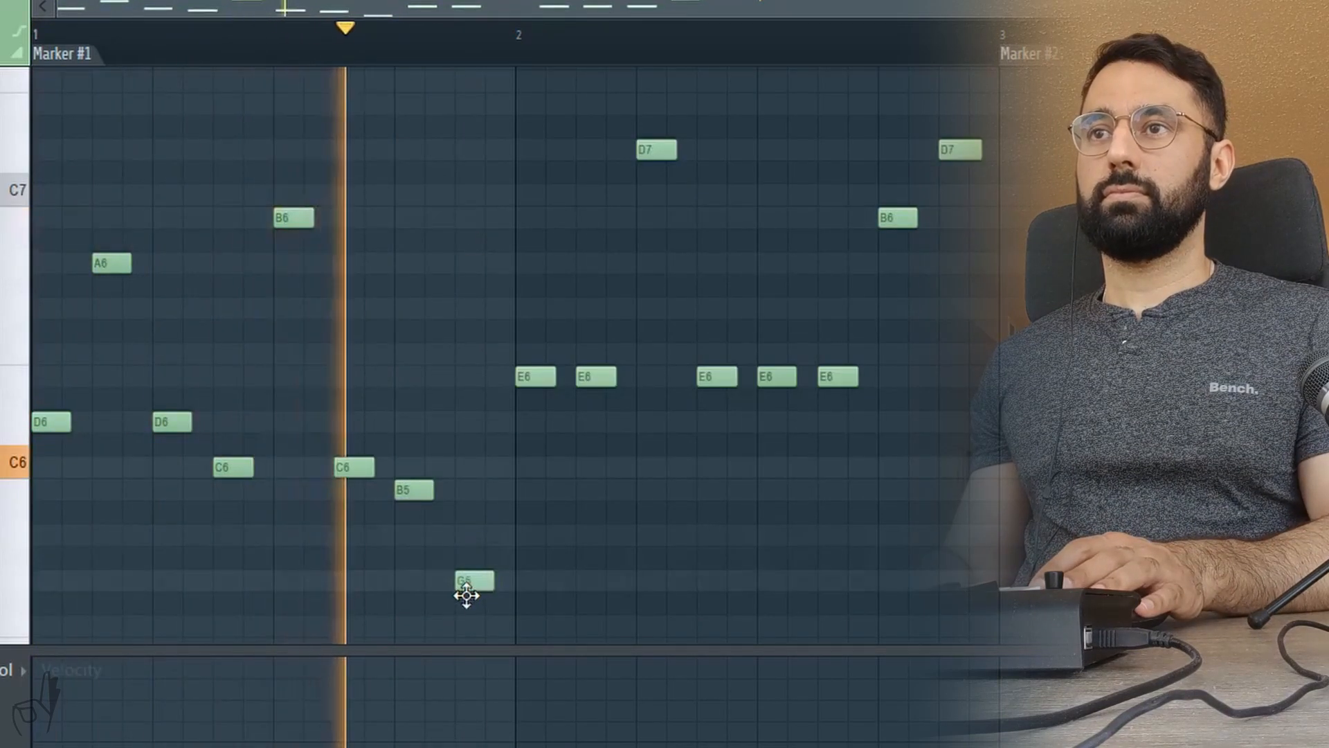
# Move the G5 in bar 1 one grid step earlier and add a short D6 near its end.
pyautogui.click(495, 421)
pyautogui.moveTo(523, 422); pyautogui.dragTo(493, 422)
pyautogui.moveTo(470, 573); pyautogui.dragTo(439, 573)
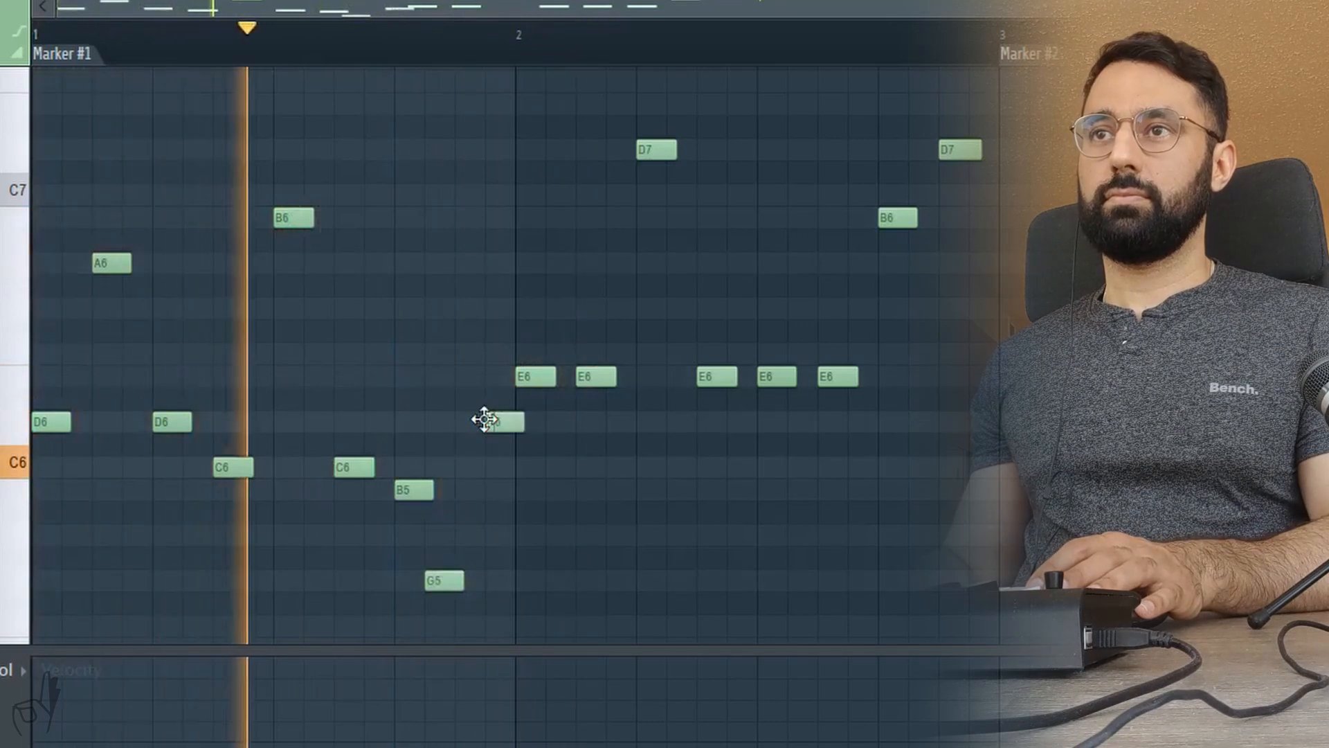
pyautogui.rightClick(490, 421)
pyautogui.click(459, 421)
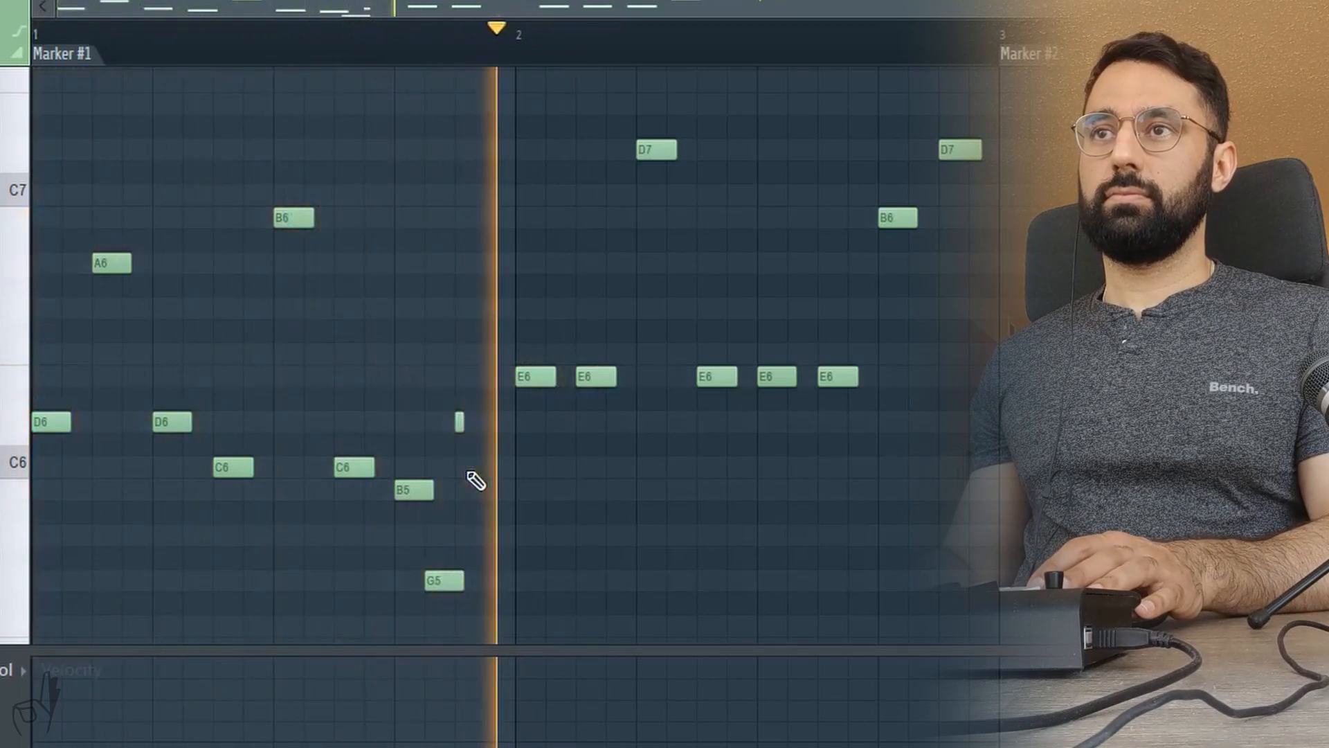
# In bar 2, lower the first D7 to B6, the last D7 to E6 and the fifth E6 to B5, adding a short closing C6.
pyautogui.scroll(3, 639, 412)
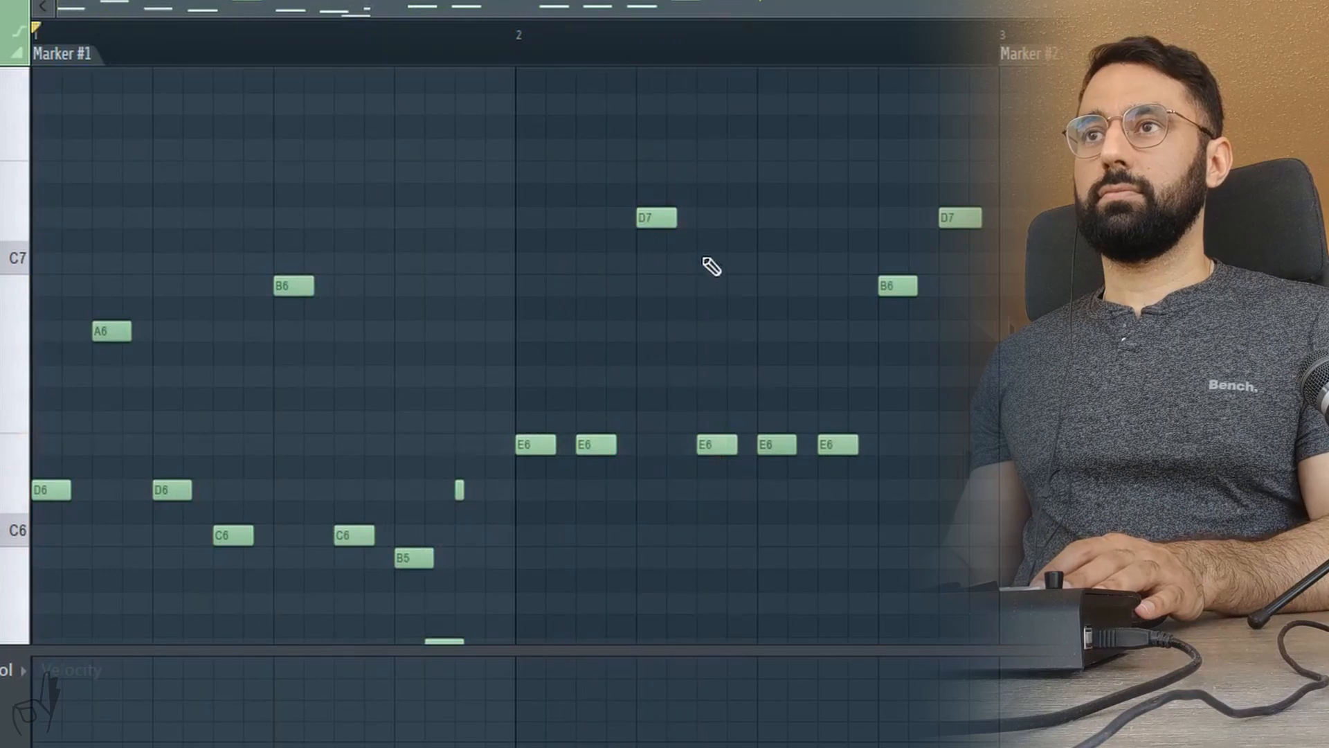
pyautogui.moveTo(658, 220); pyautogui.dragTo(659, 288)
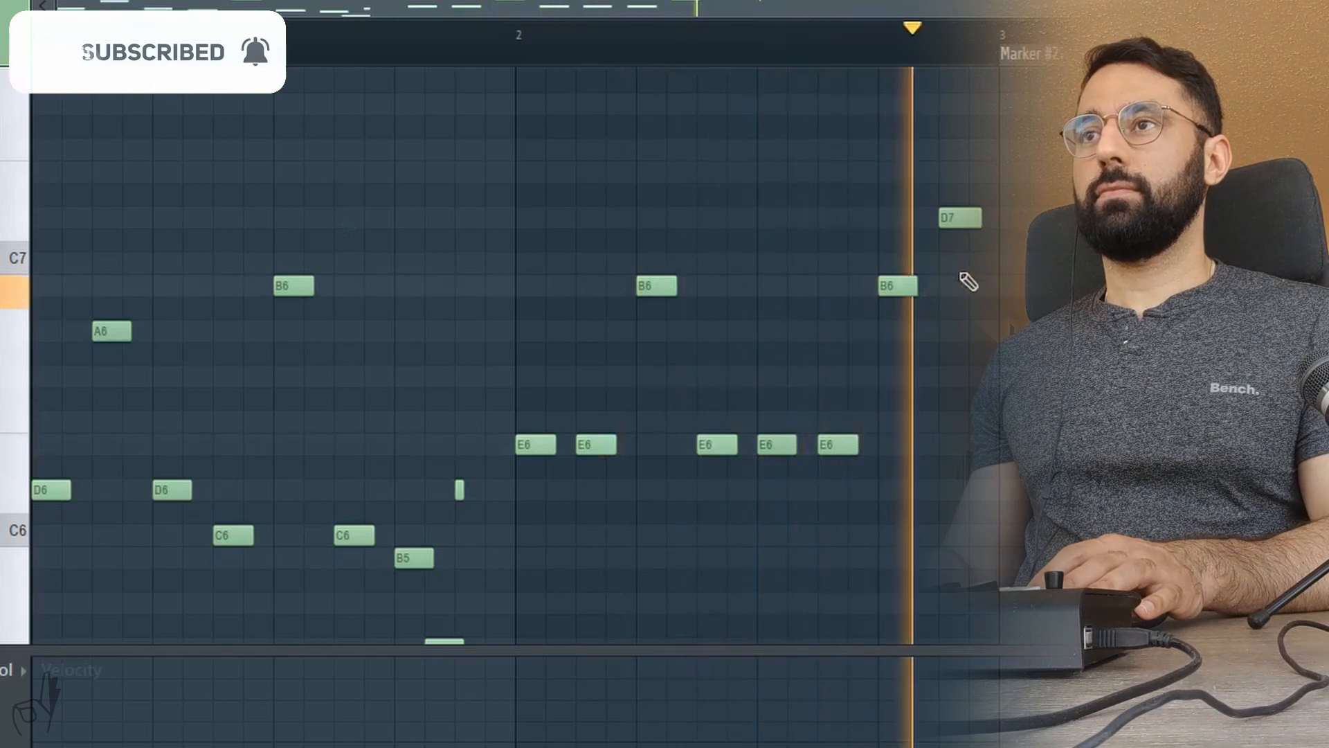
pyautogui.moveTo(965, 223); pyautogui.dragTo(959, 464)
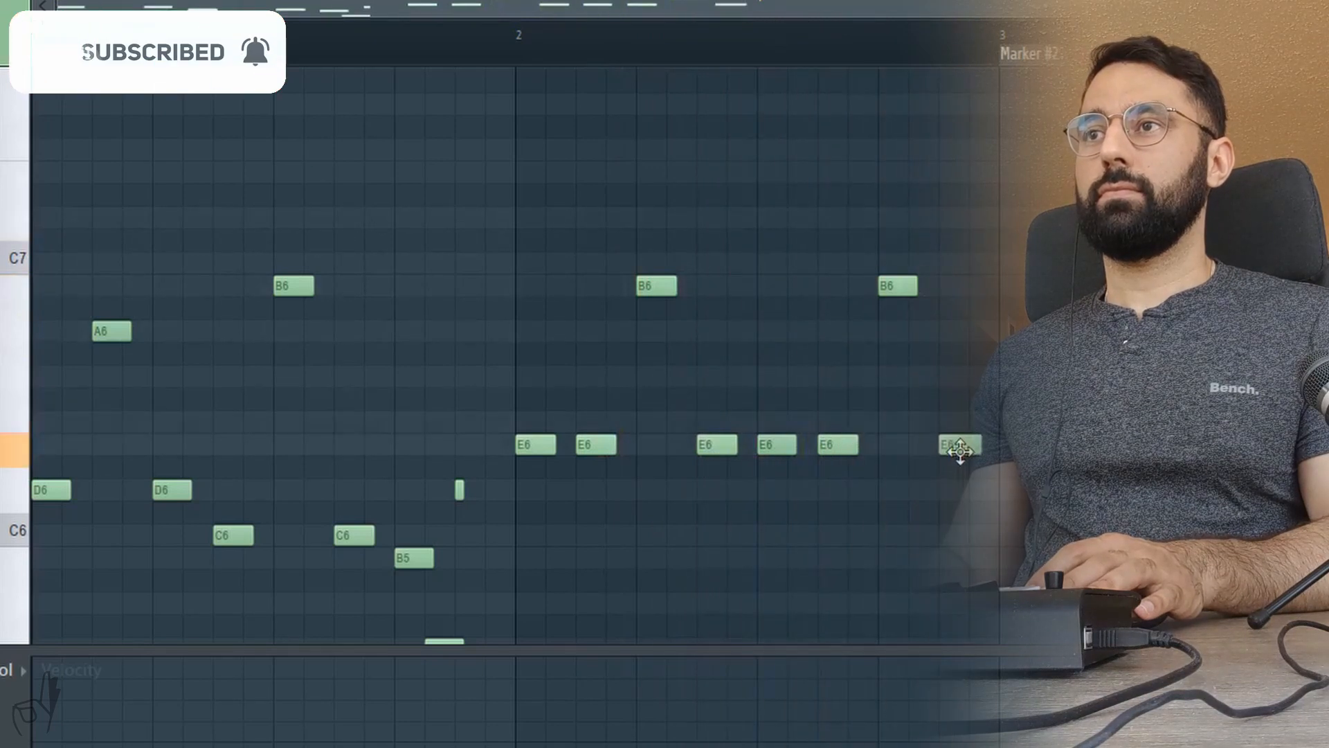
pyautogui.moveTo(835, 443); pyautogui.dragTo(842, 581)
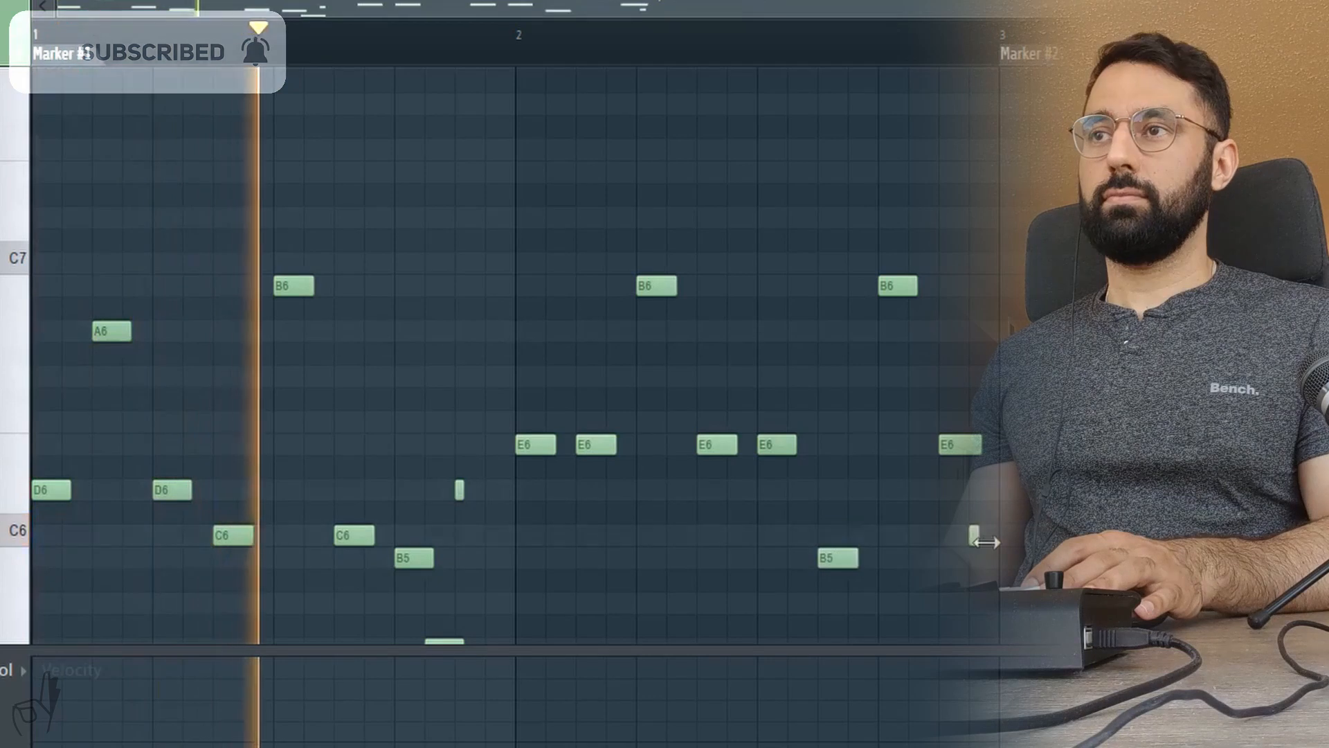
# Shorten bar 2's last B6, add a second short B6 beside it, and add a short A6 above bar 1's second D6.
pyautogui.scroll(-1, 672, 519)
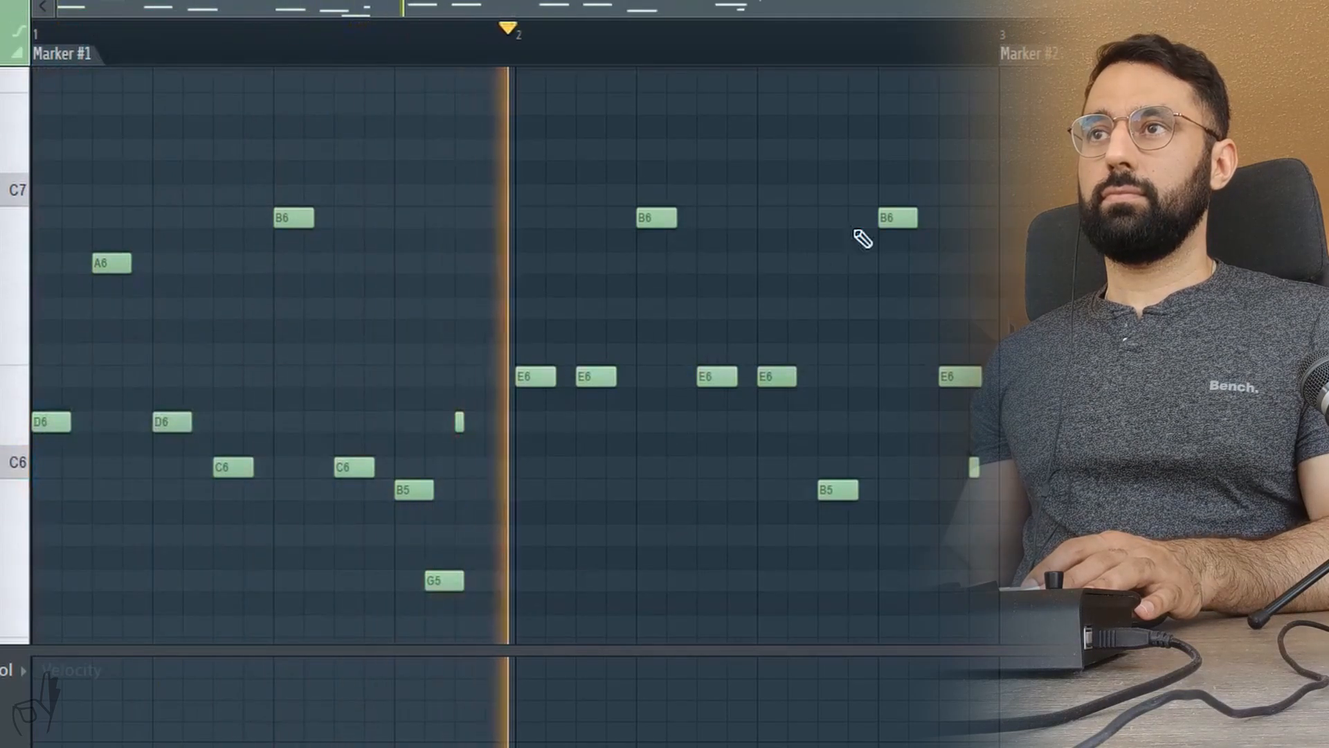
pyautogui.moveTo(908, 218); pyautogui.dragTo(886, 219)
pyautogui.click(913, 218)
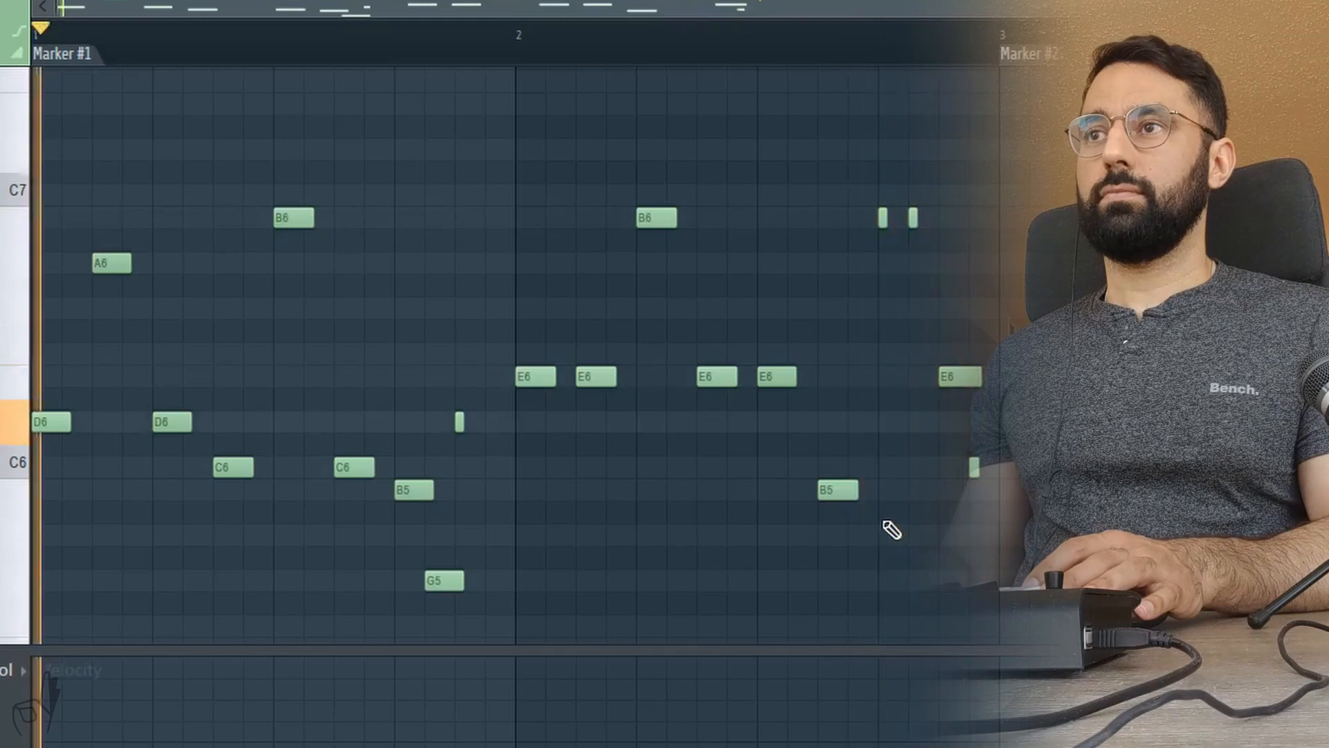
pyautogui.rightClick(459, 422)
pyautogui.click(187, 263)
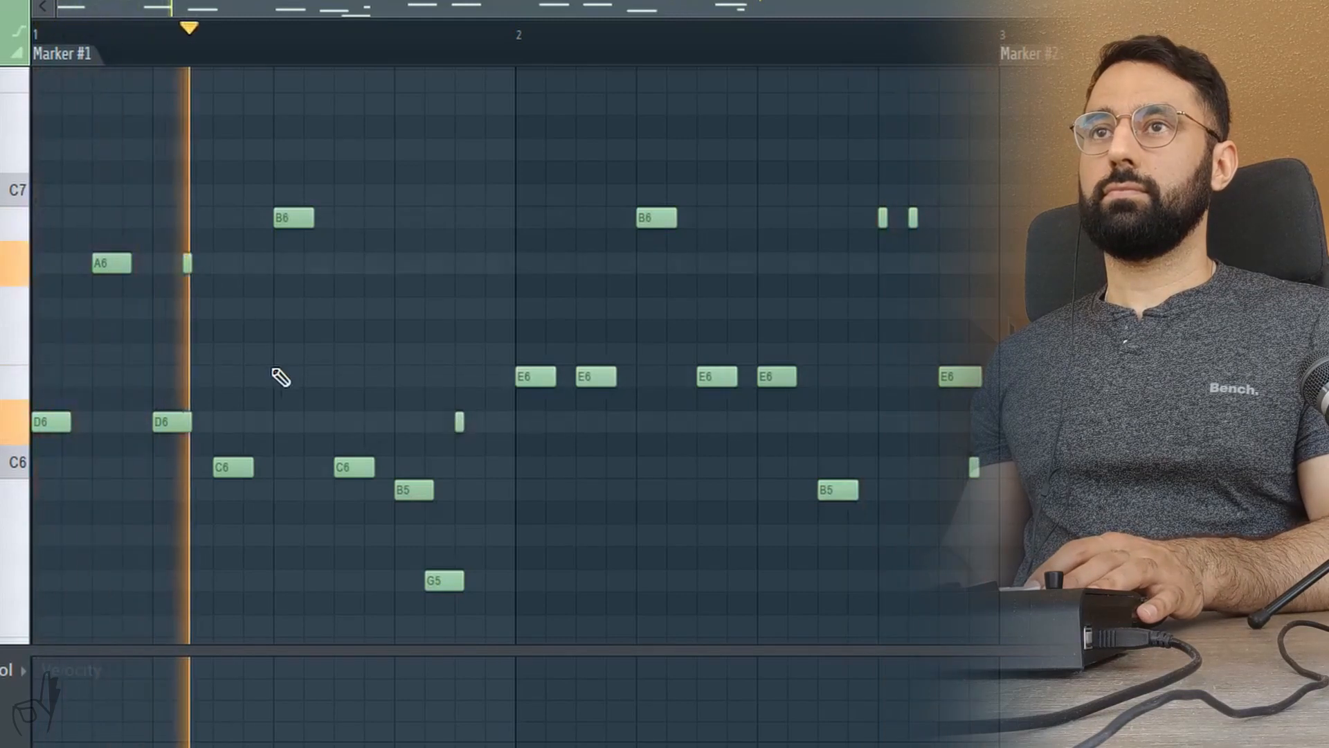
pyautogui.press('space')
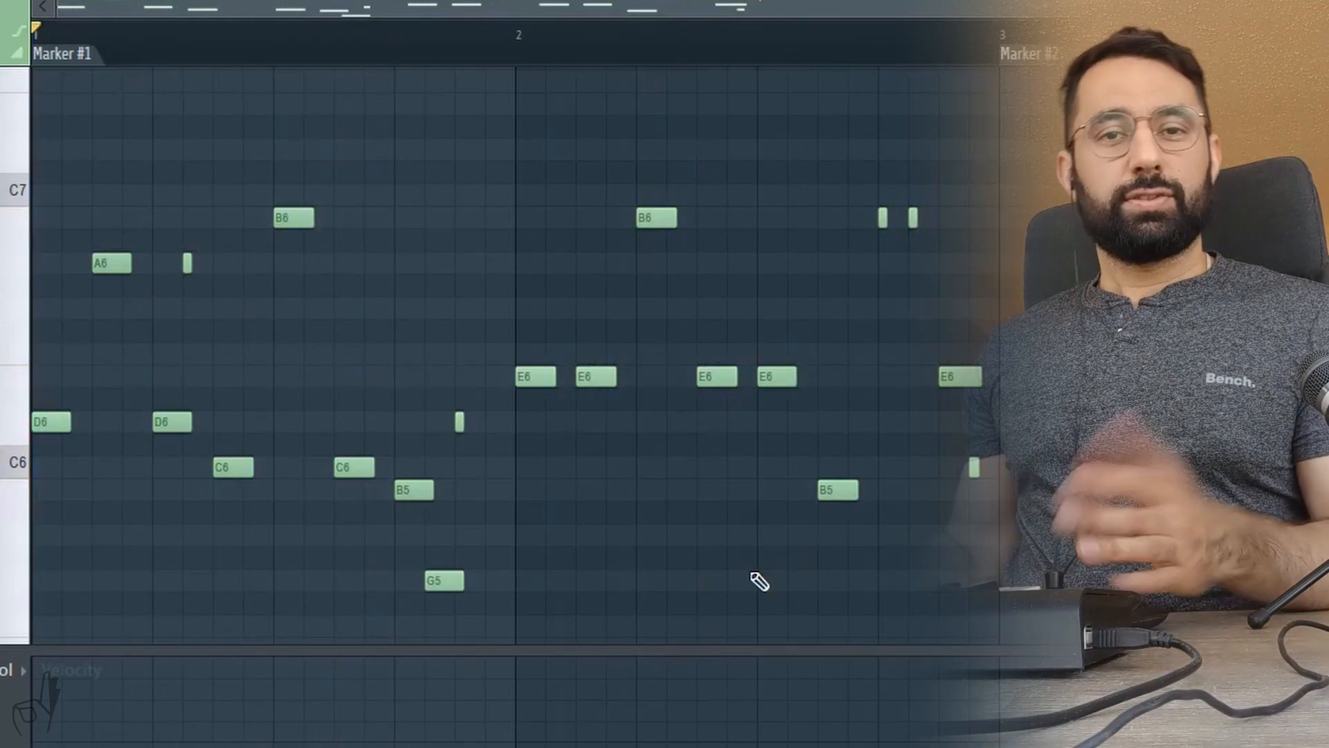